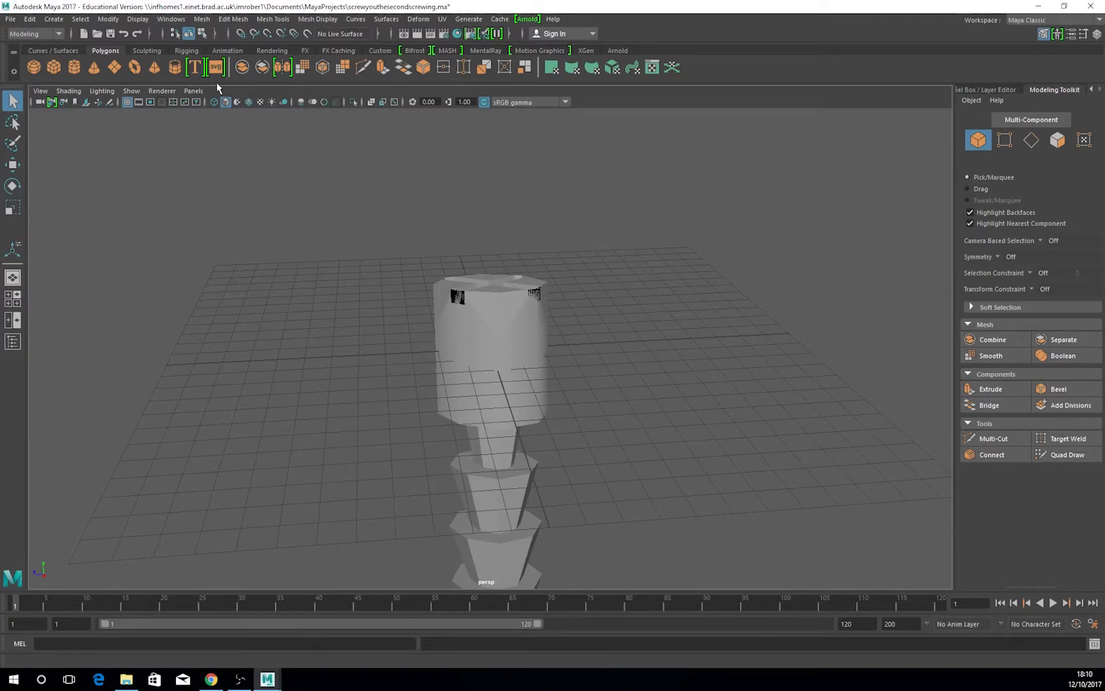
Start a new empty scene, discarding the unsaved changes to the current one
{"action": "left_click", "coordinate": [10, 20]}
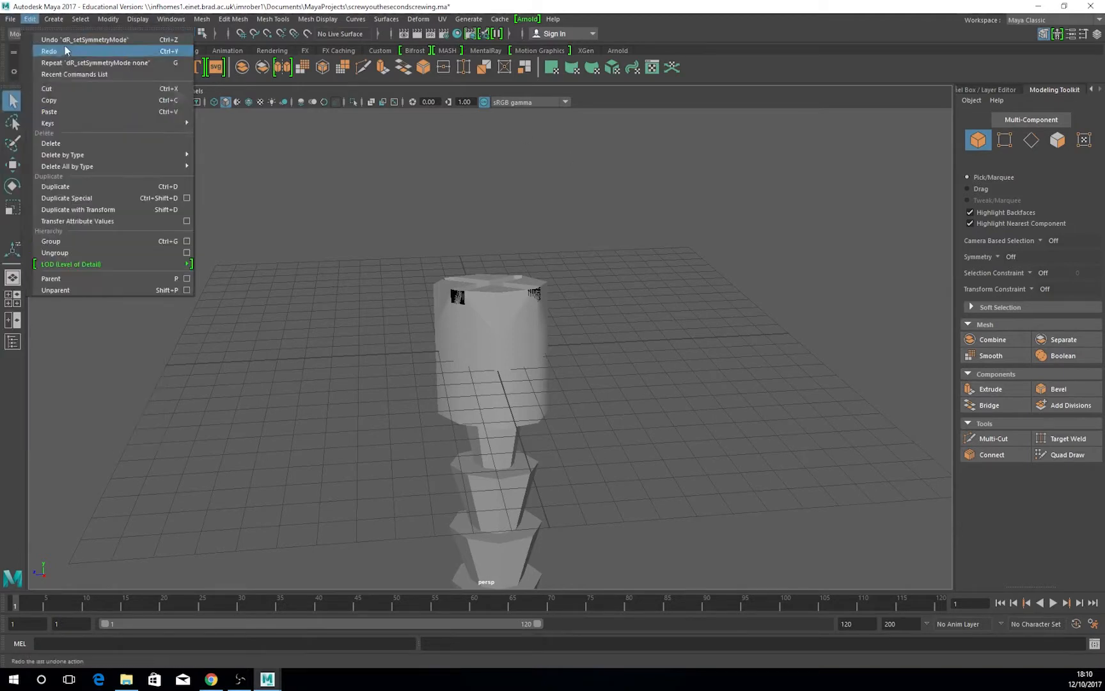
{"action": "left_click", "coordinate": [29, 30]}
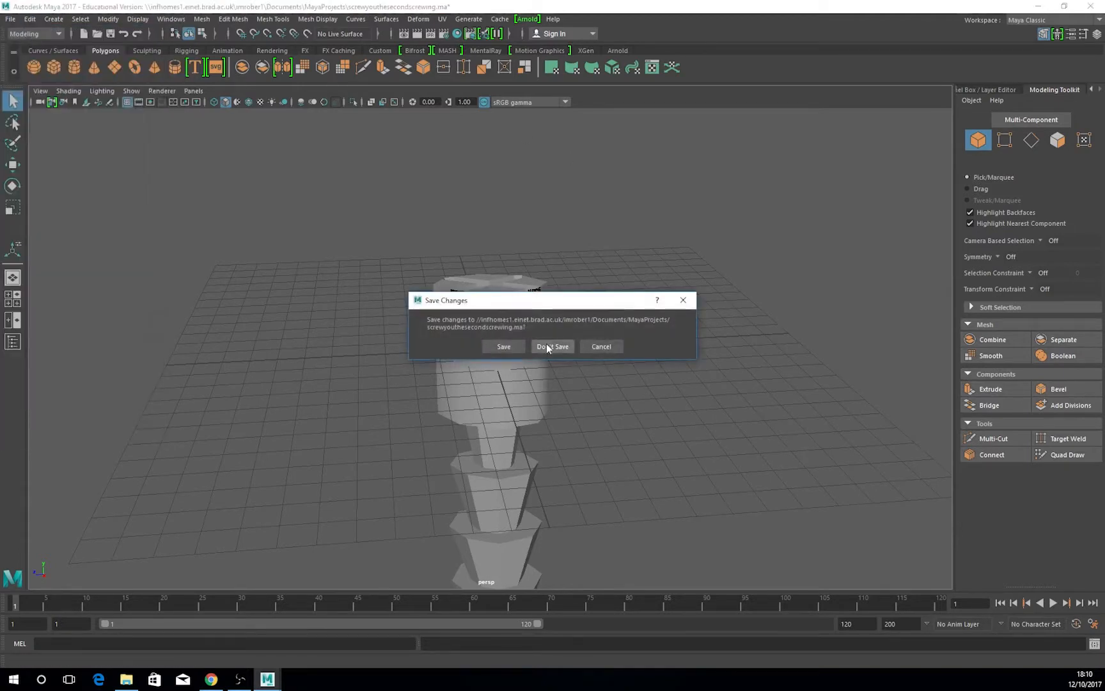
{"action": "left_click", "coordinate": [547, 347]}
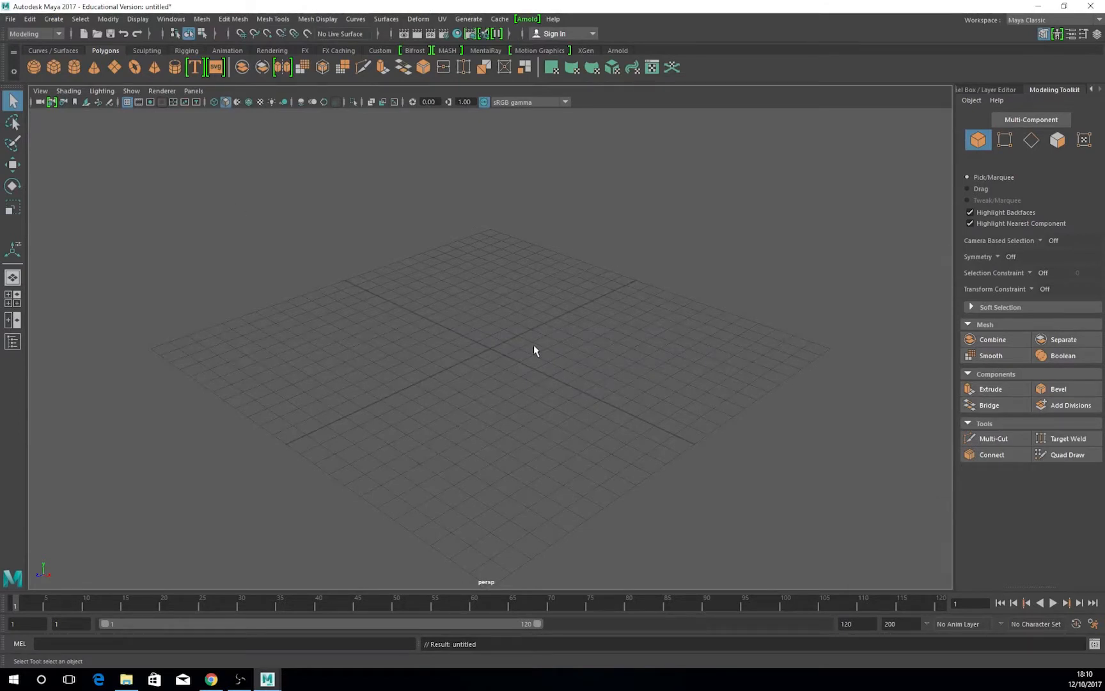
{"action": "left_click", "coordinate": [183, 18]}
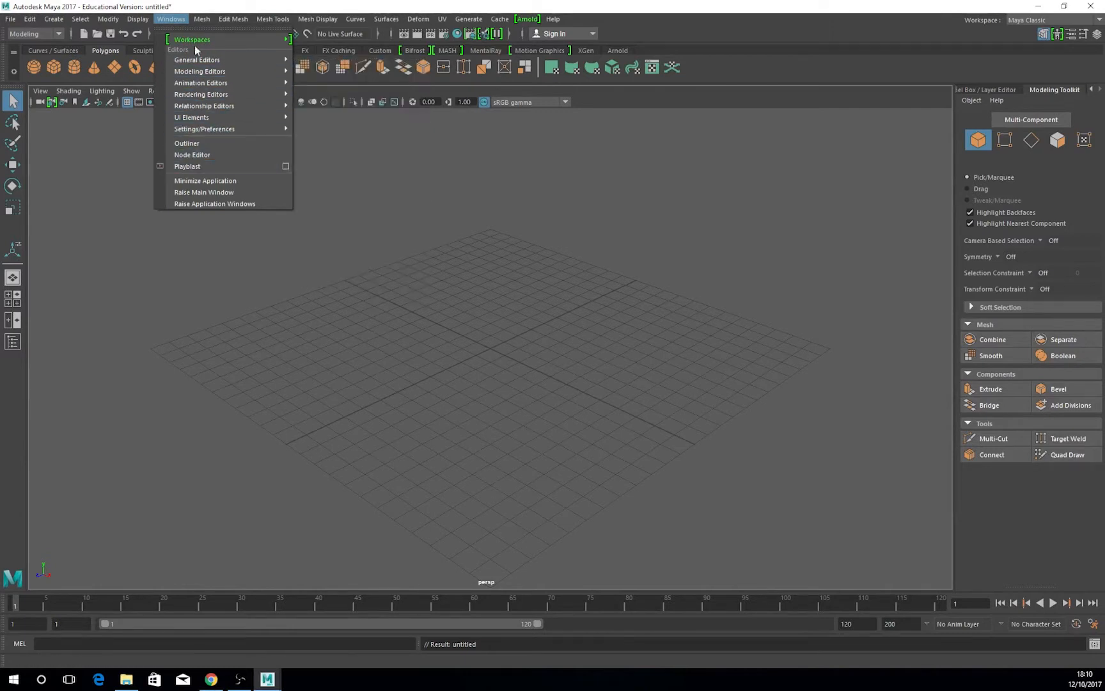
{"action": "mouse_move", "coordinate": [186, 39]}
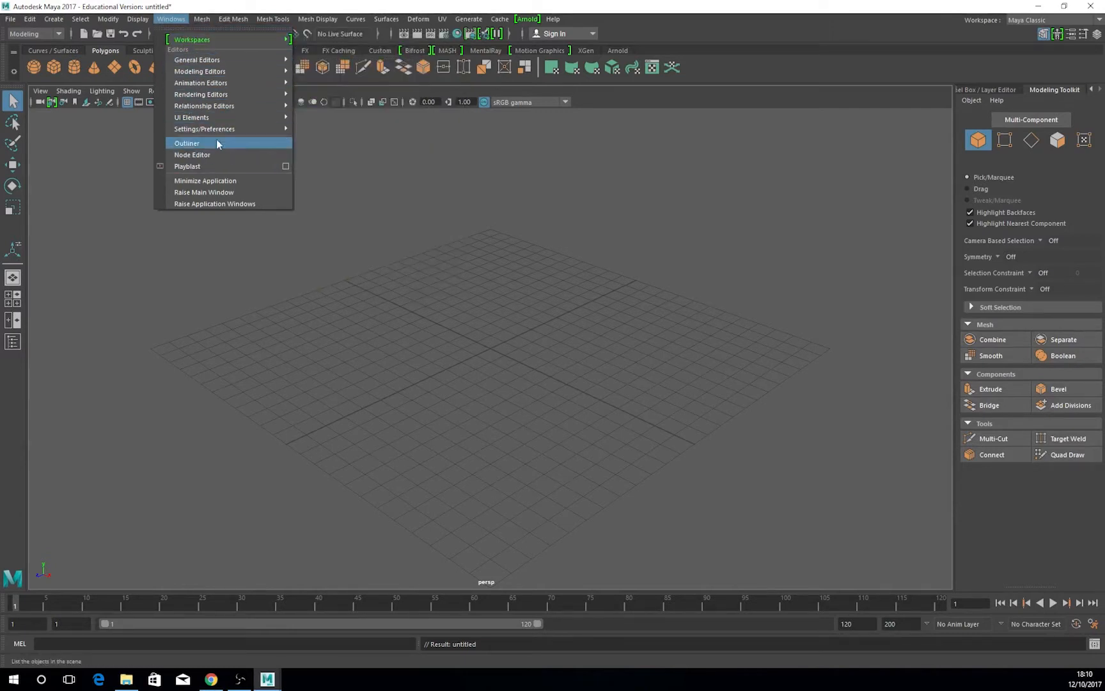
{"action": "left_click", "coordinate": [187, 145]}
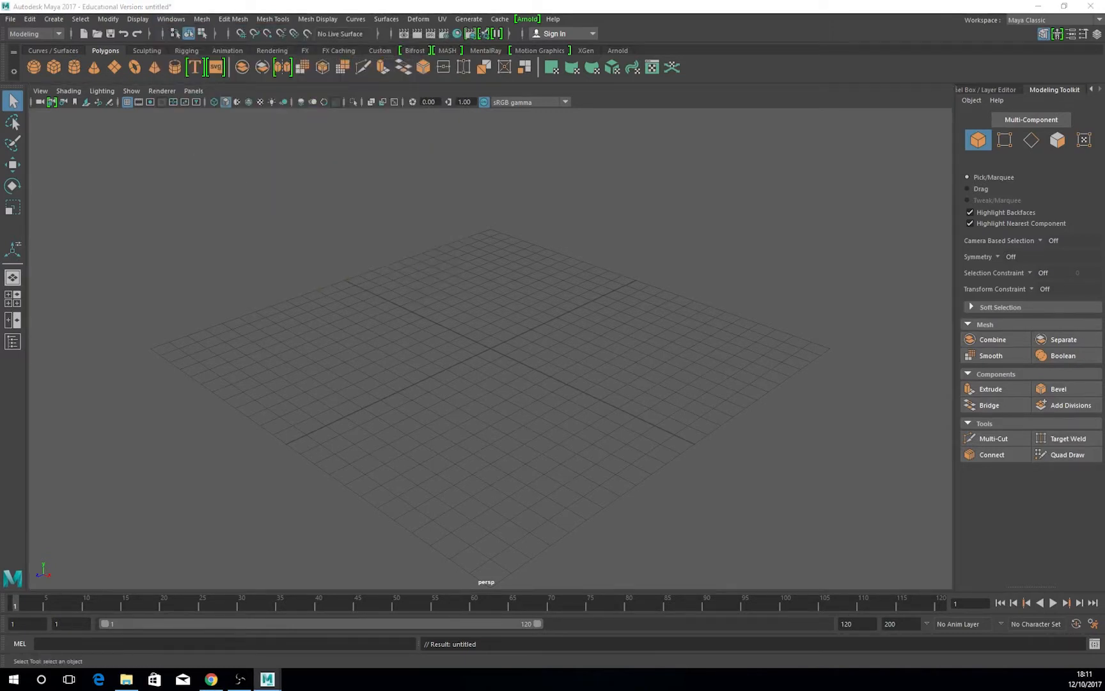
{"action": "left_click_drag", "start_coordinate": [121, 103], "coordinate": [2, 256]}
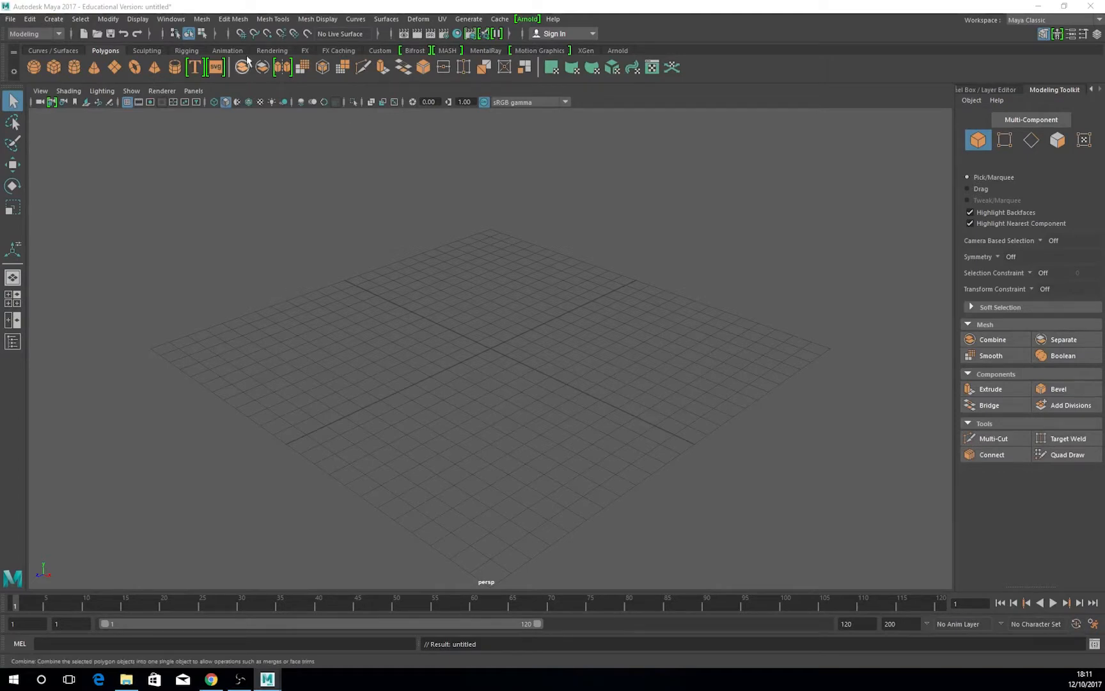
{"action": "left_click", "coordinate": [170, 19]}
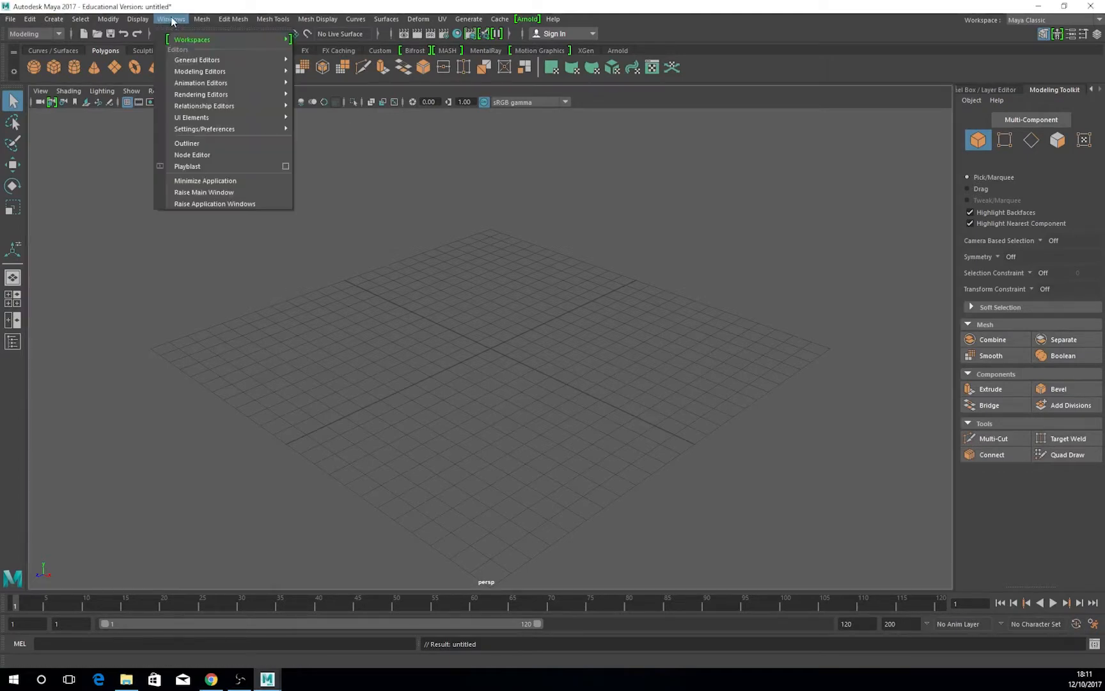
{"action": "mouse_move", "coordinate": [224, 72]}
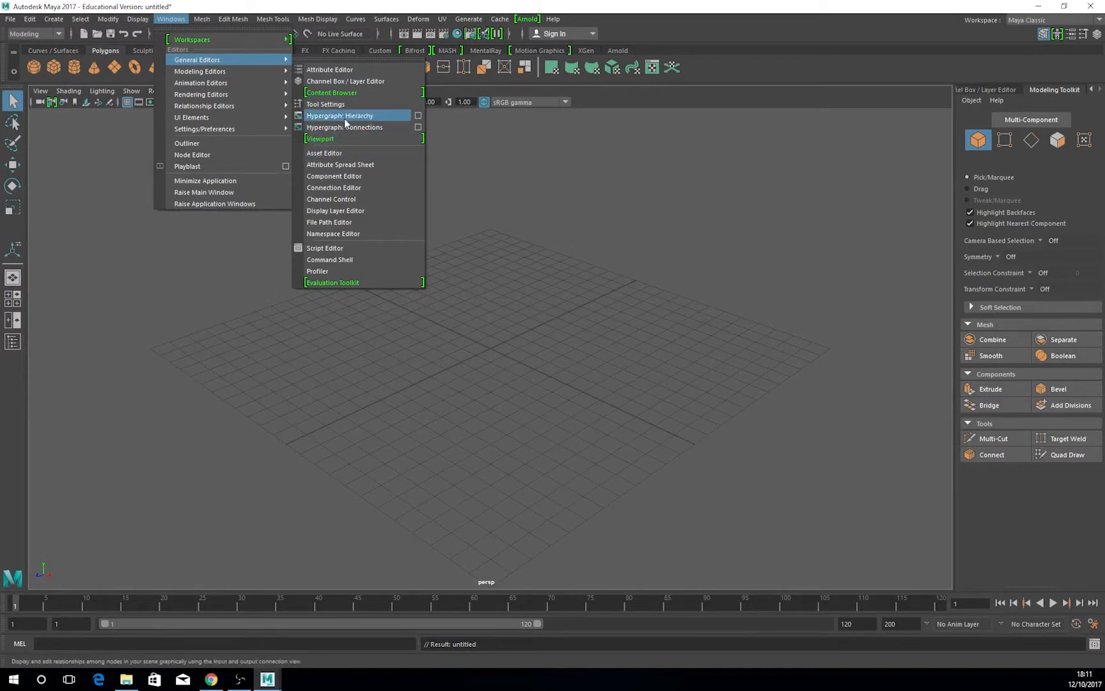
{"action": "left_click", "coordinate": [172, 20]}
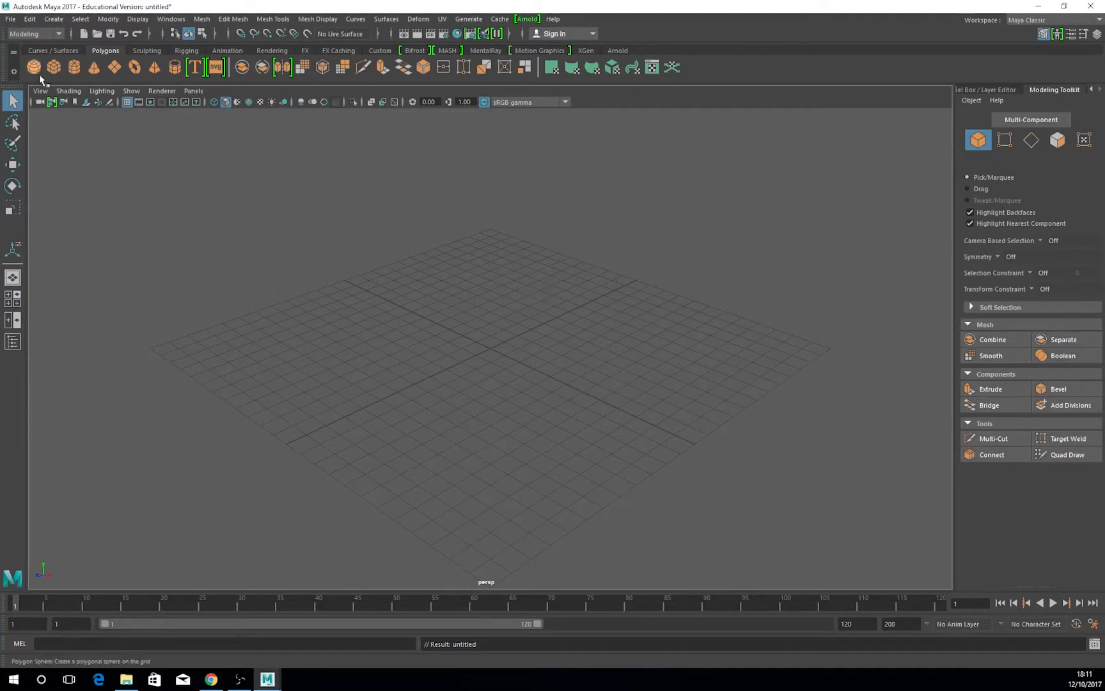
Create a polygon cube at the grid centre and scale it uniformly to about 4.29
{"action": "left_click", "coordinate": [54, 68]}
{"action": "key", "text": "r"}
{"action": "left_click_drag", "start_coordinate": [491, 348], "coordinate": [543, 325]}
Raise the cube to about 2.46 in Y and show its polyCube construction inputs
{"action": "left_click", "coordinate": [12, 164]}
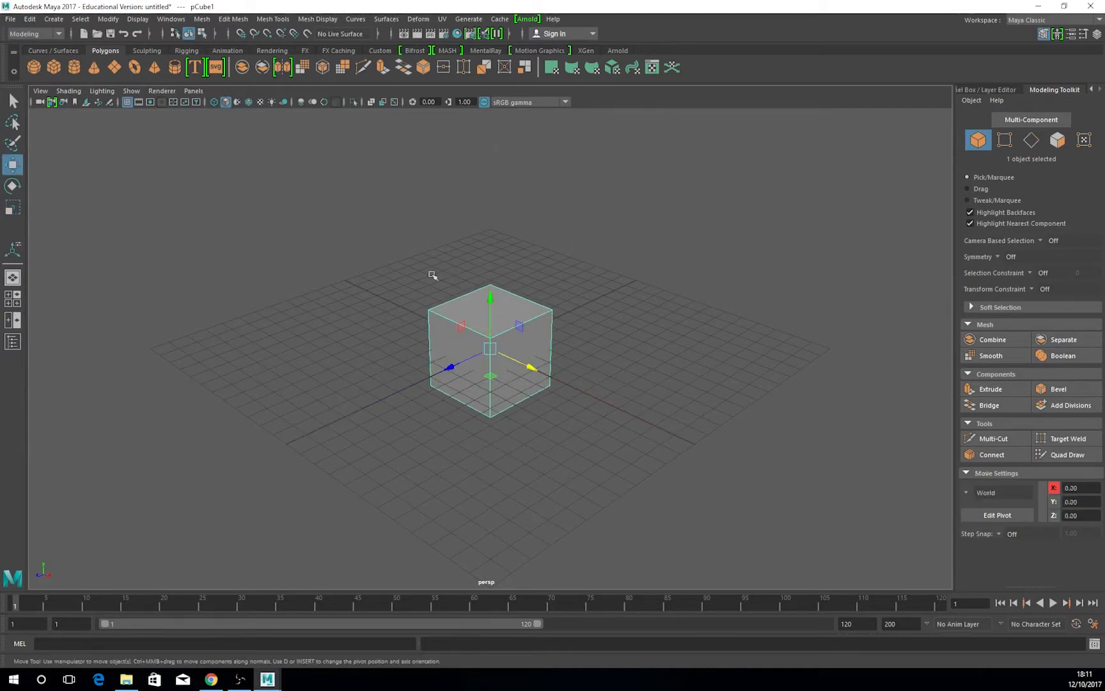
{"action": "left_click_drag", "start_coordinate": [479, 298], "coordinate": [485, 252]}
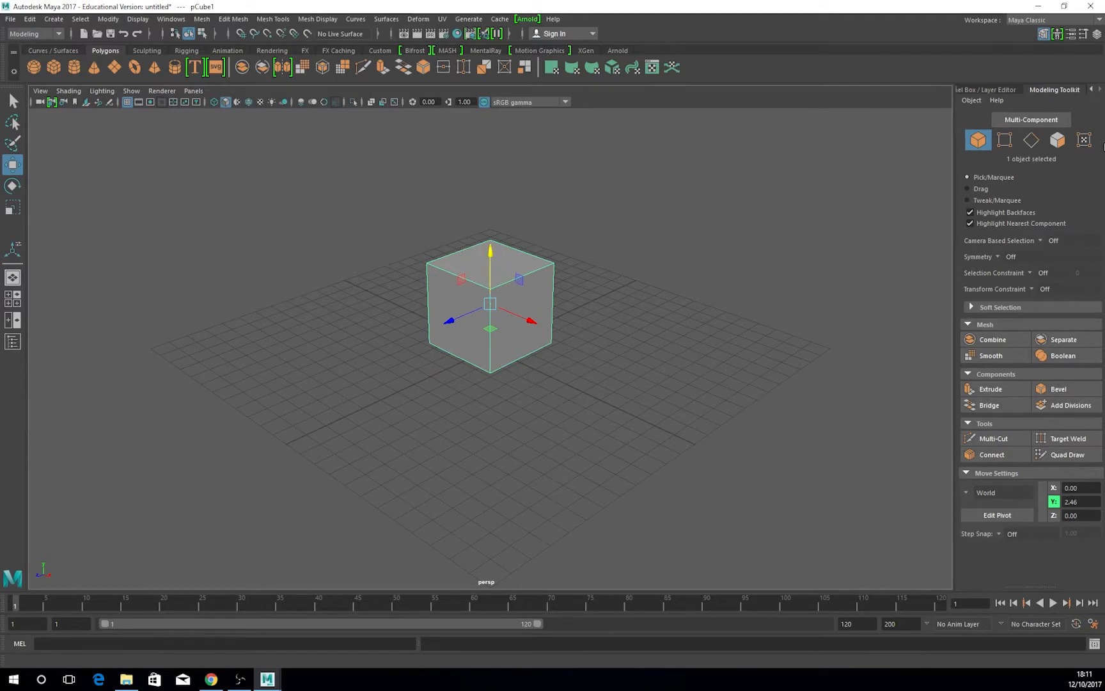
{"action": "left_click", "coordinate": [987, 90]}
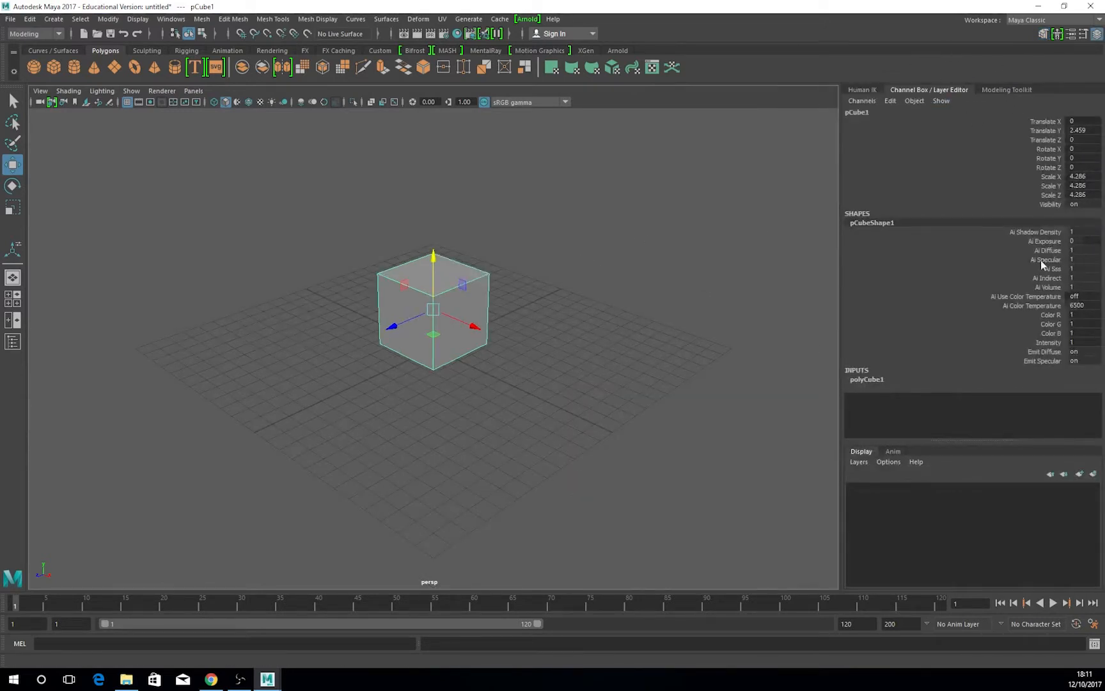
{"action": "left_click", "coordinate": [869, 379]}
{"action": "scroll", "coordinate": [1061, 366], "scroll_direction": "down", "scroll_amount": 1}
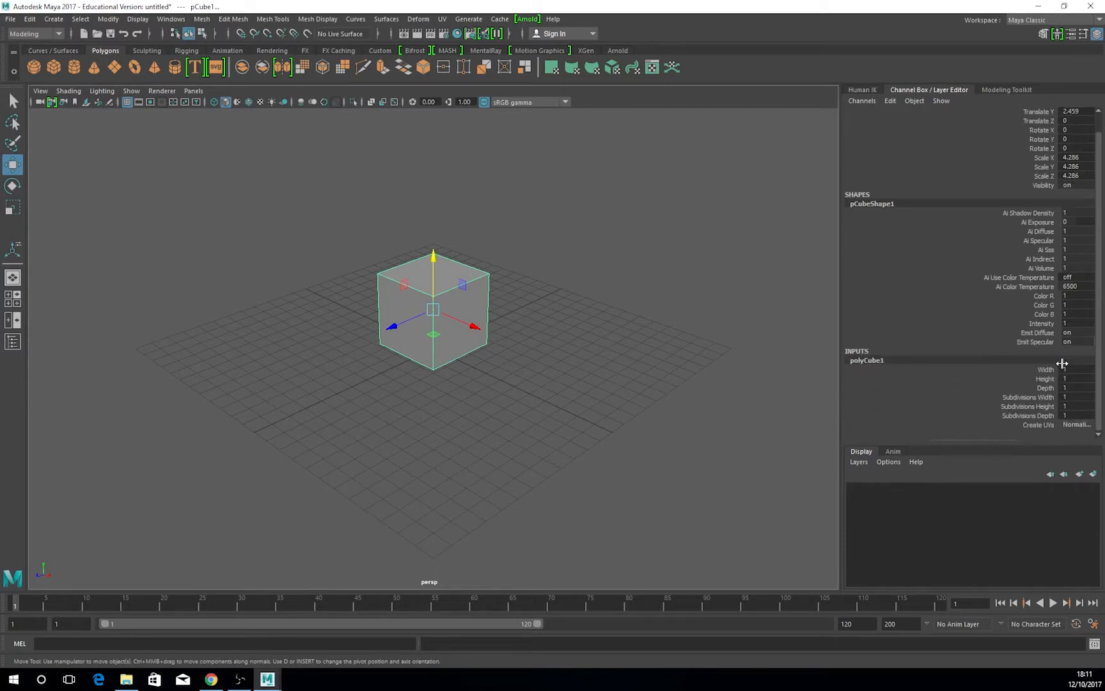
Set the cube's width, height and depth subdivisions together to 4
{"action": "left_click", "coordinate": [1047, 398]}
{"action": "left_click", "coordinate": [1051, 407]}
{"action": "left_click_drag", "start_coordinate": [1049, 399], "coordinate": [1052, 417]}
{"action": "mouse_move", "coordinate": [616, 391]}
{"action": "middle_mouse_down"}
{"action": "mouse_move", "coordinate": [633, 391]}
{"action": "mouse_move", "coordinate": [619, 393]}
{"action": "middle_mouse_up"}
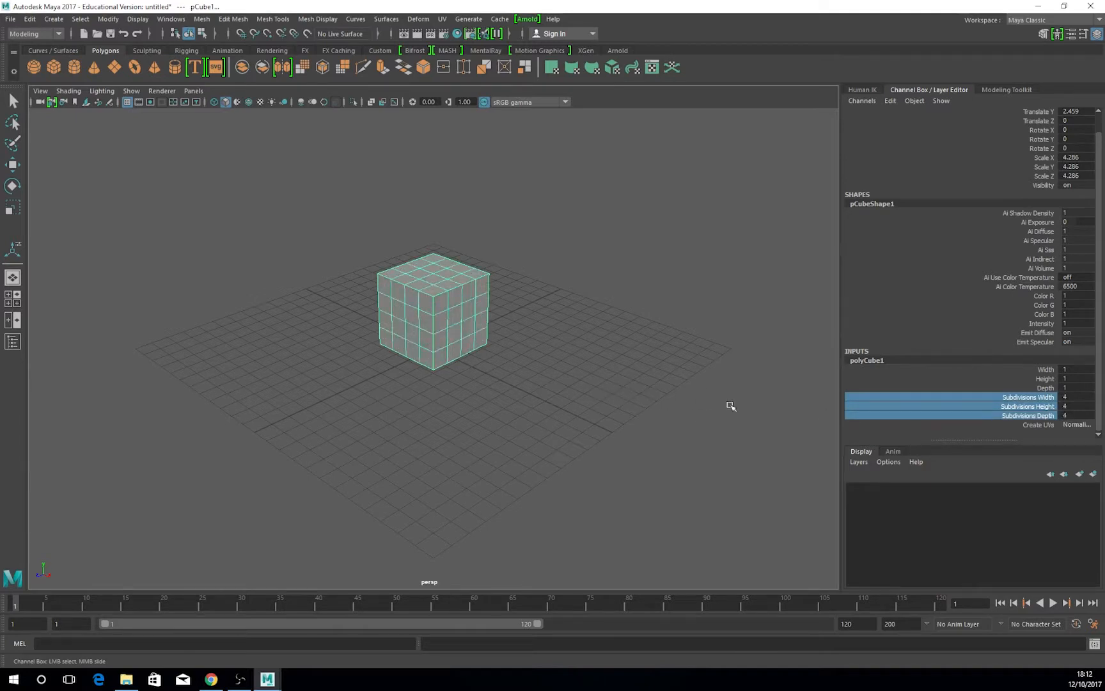
Set the cube's subdivisions to 2 in width, 2 in height and 3 in depth
{"action": "double_click", "coordinate": [1070, 397]}
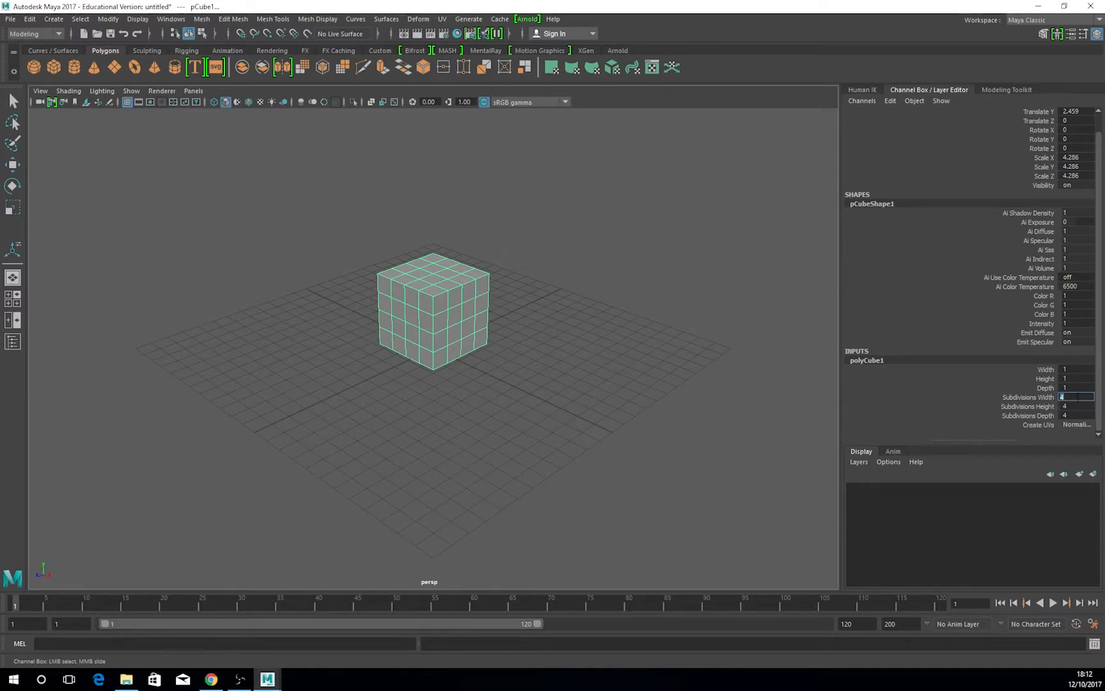
{"action": "type", "text": "2"}
{"action": "key", "text": "Tab"}
{"action": "key", "text": "Tab"}
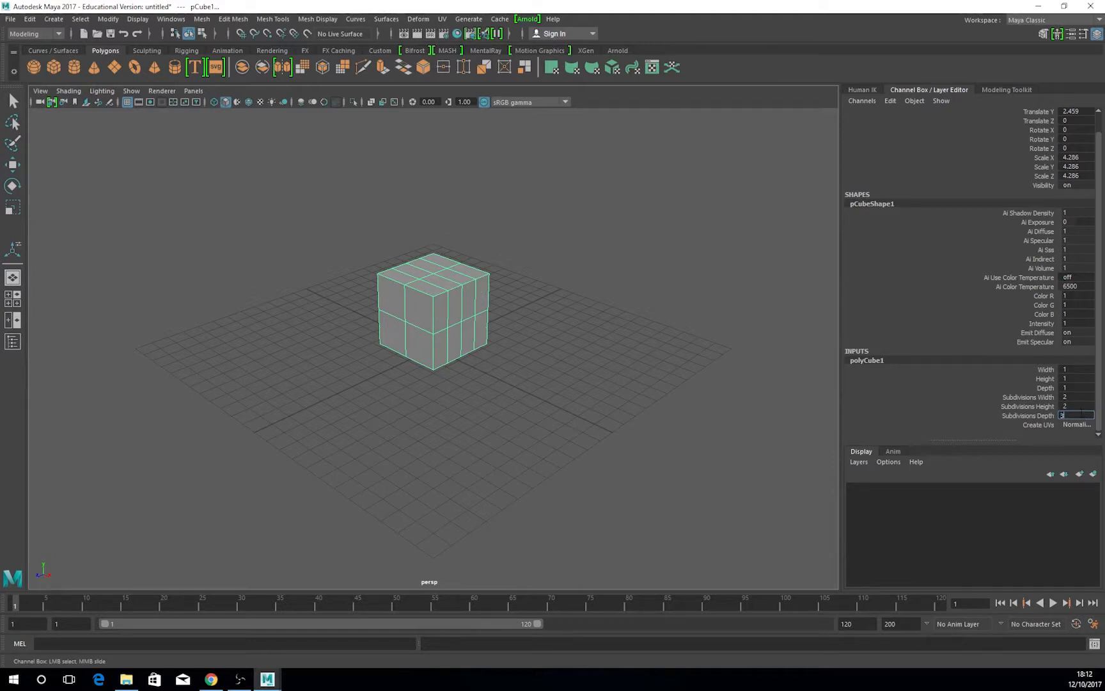
{"action": "type", "text": "3"}
{"action": "key", "text": "Return"}
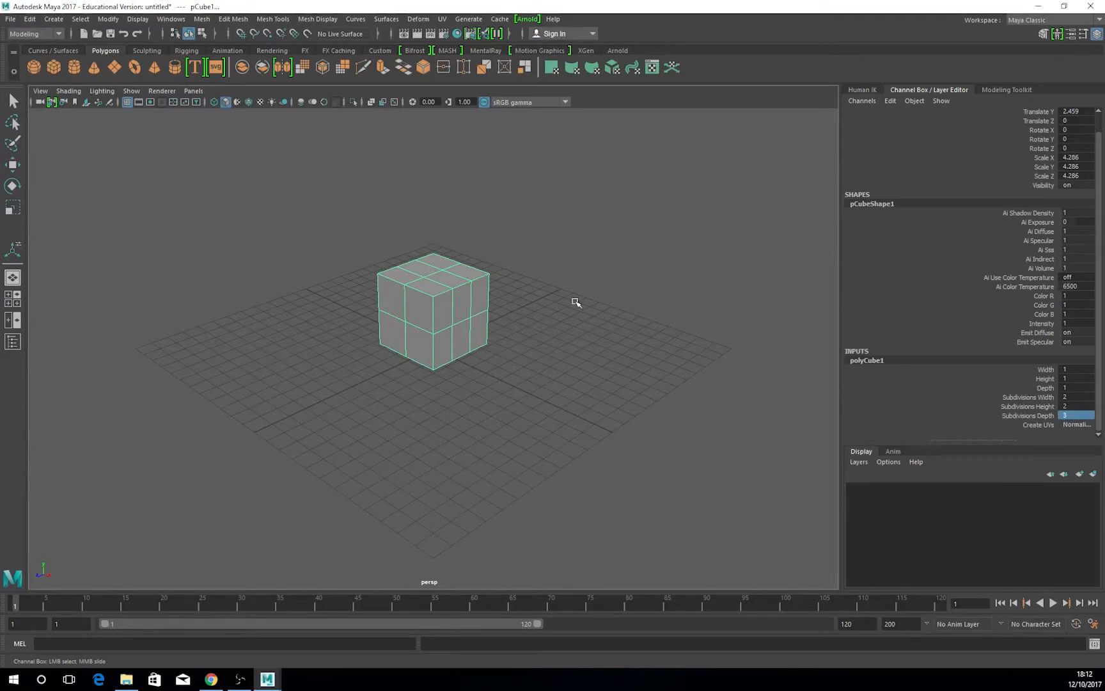
Switch the cube to vertex editing and set modelling symmetry to Object X
{"action": "right_click", "coordinate": [517, 271]}
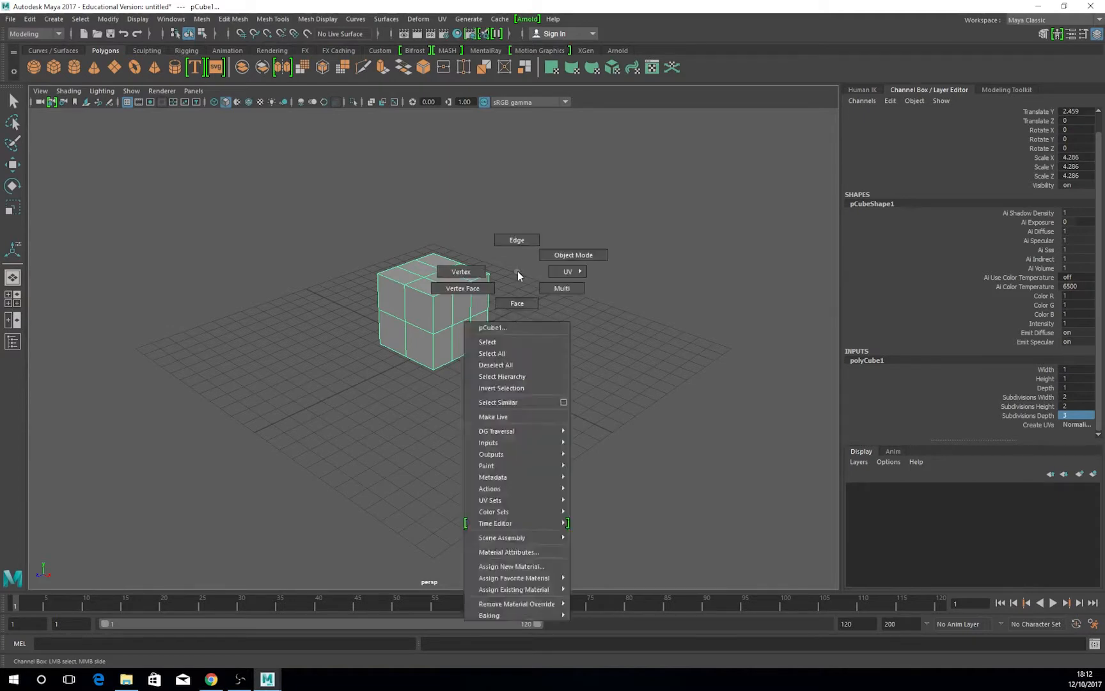
{"action": "left_click", "coordinate": [470, 277]}
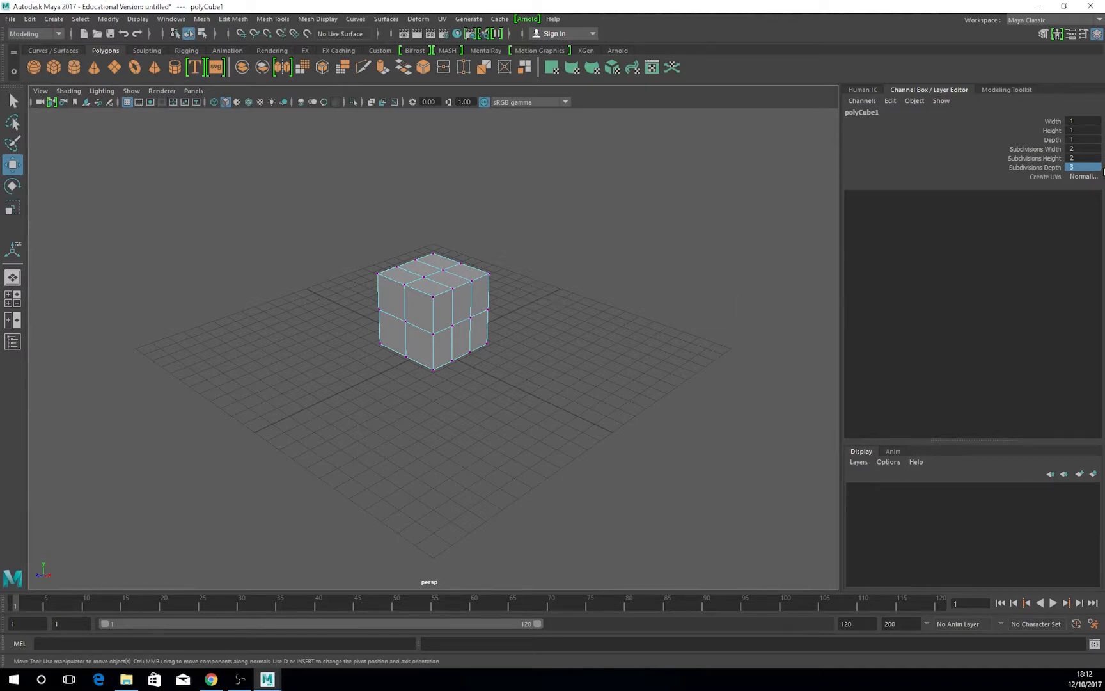
{"action": "left_click", "coordinate": [1007, 89]}
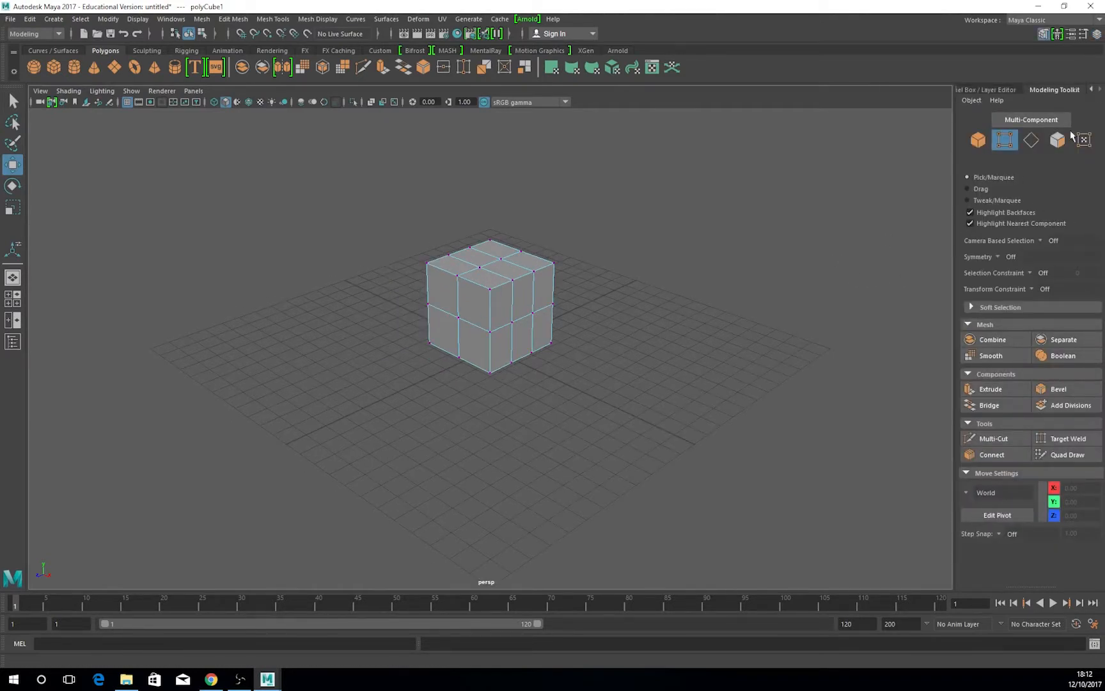
{"action": "left_click", "coordinate": [995, 257]}
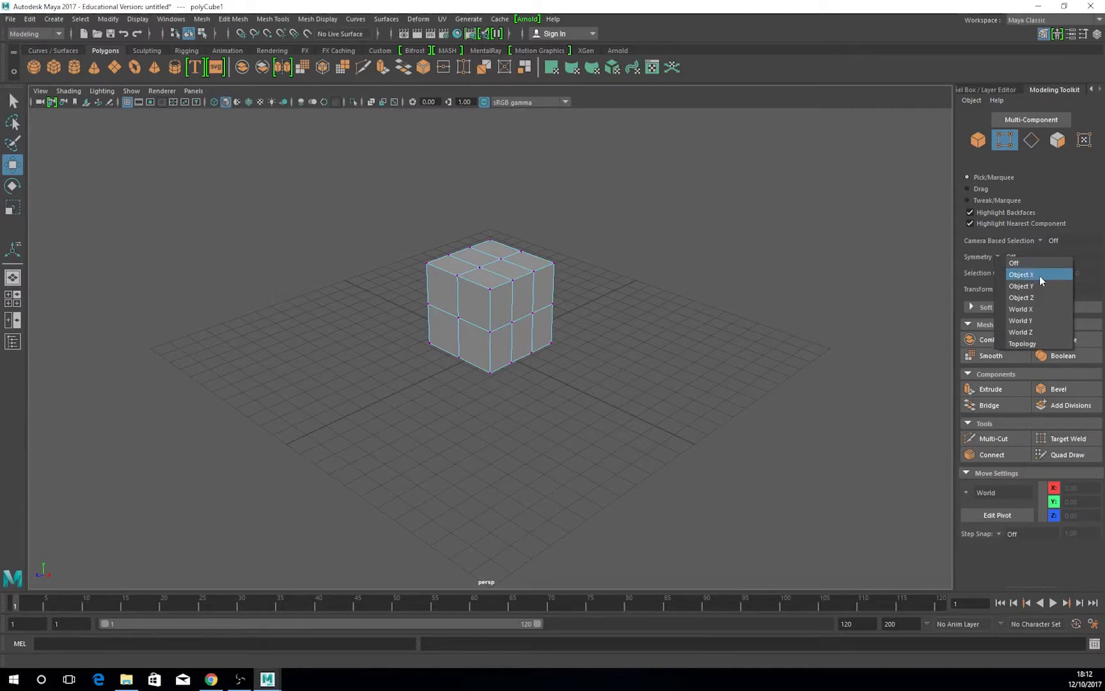
{"action": "left_click", "coordinate": [1040, 275]}
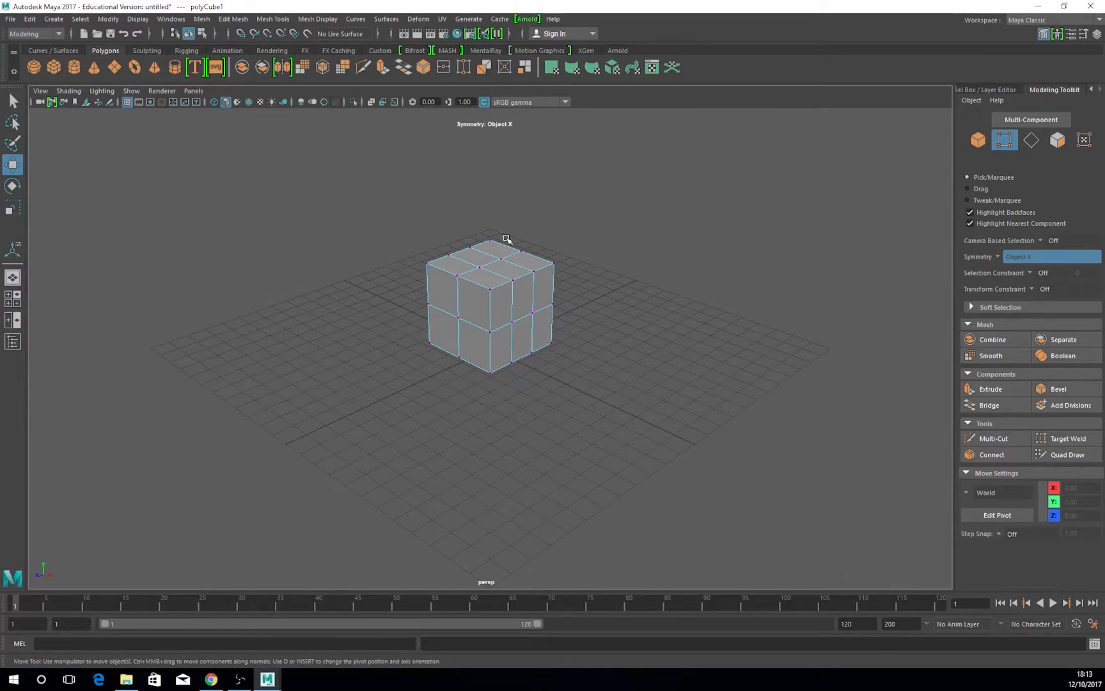
Select the vertices along the cube's upper side edges and move them down and inward to round off the top
{"action": "left_click", "coordinate": [515, 291]}
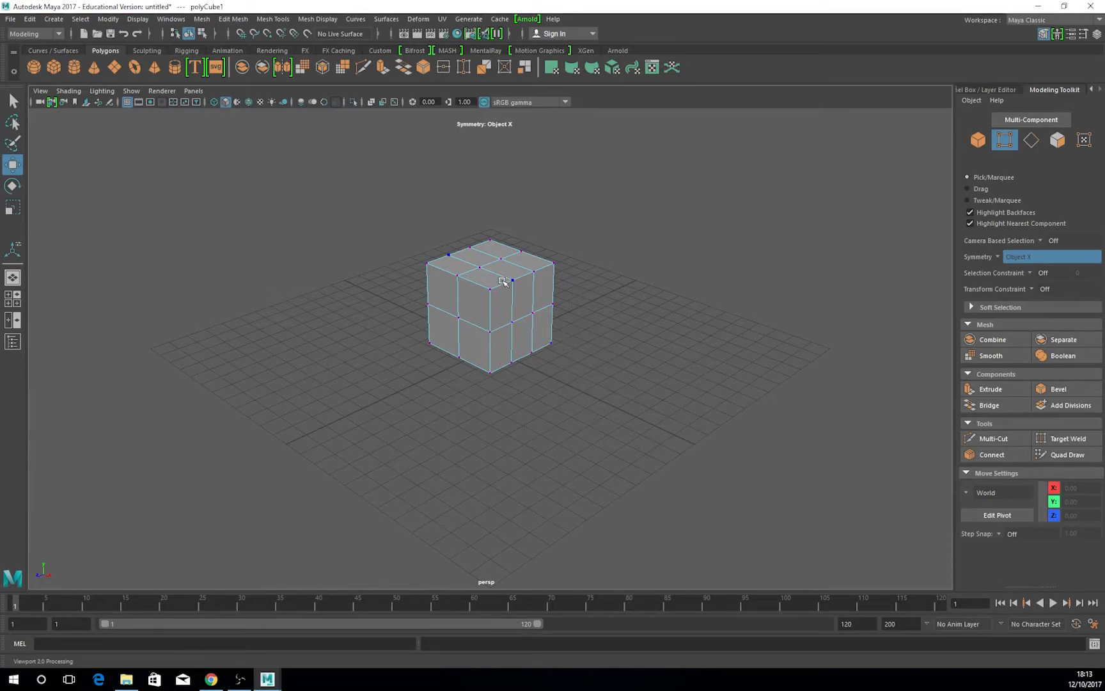
{"action": "left_click_drag", "start_coordinate": [486, 503], "coordinate": [533, 487], "text": "alt"}
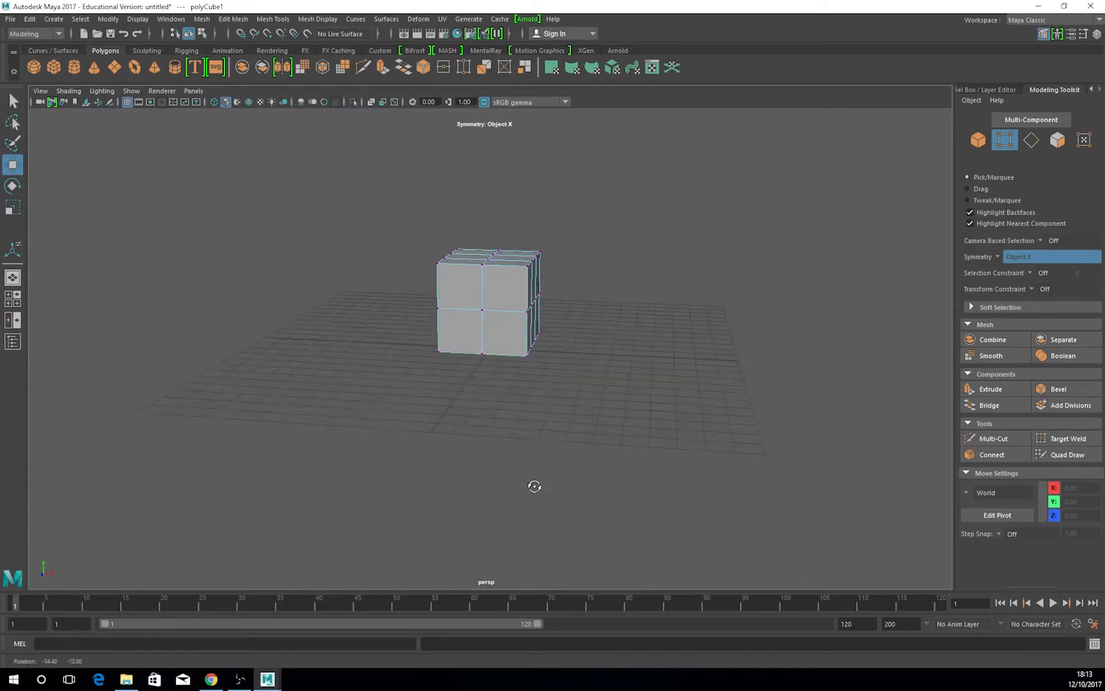
{"action": "left_click_drag", "start_coordinate": [516, 276], "coordinate": [556, 245]}
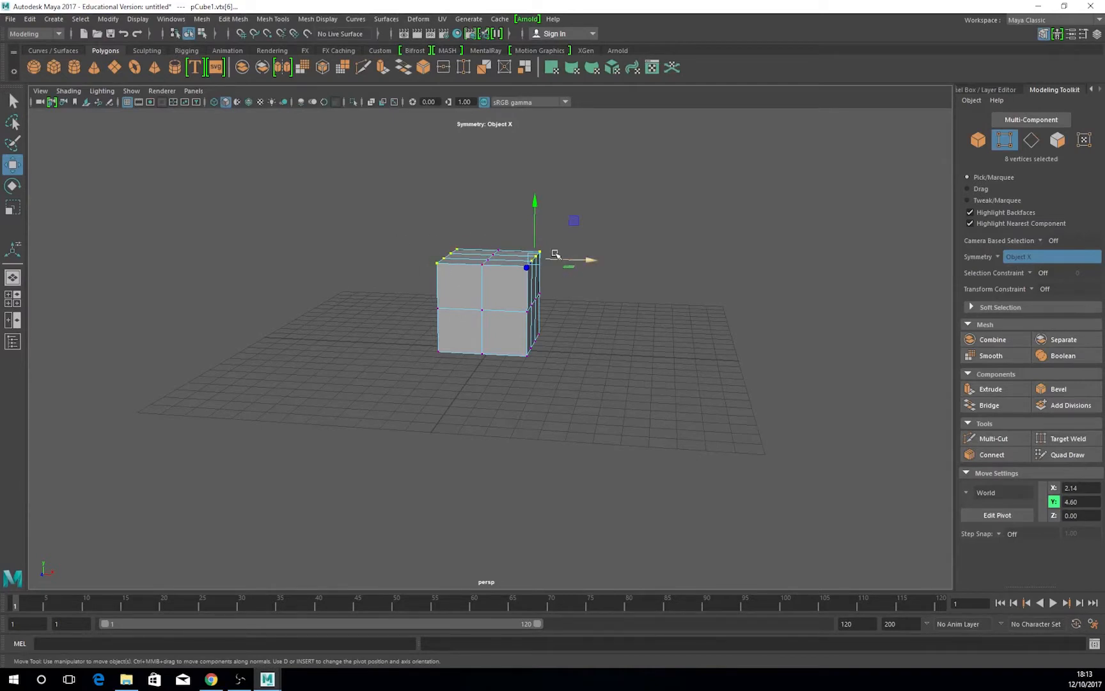
{"action": "left_click_drag", "start_coordinate": [536, 221], "coordinate": [537, 239]}
{"action": "left_click_drag", "start_coordinate": [595, 278], "coordinate": [584, 282]}
Move the vertices along the cube's lower side edges up and inward to about X 1.56, Y 1.04, giving an octagonal profile
{"action": "left_click_drag", "start_coordinate": [553, 323], "coordinate": [556, 351]}
{"action": "left_click_drag", "start_coordinate": [519, 313], "coordinate": [559, 332]}
{"action": "left_click_drag", "start_coordinate": [609, 402], "coordinate": [618, 398], "text": "alt"}
{"action": "left_click_drag", "start_coordinate": [609, 408], "coordinate": [589, 330], "text": "alt"}
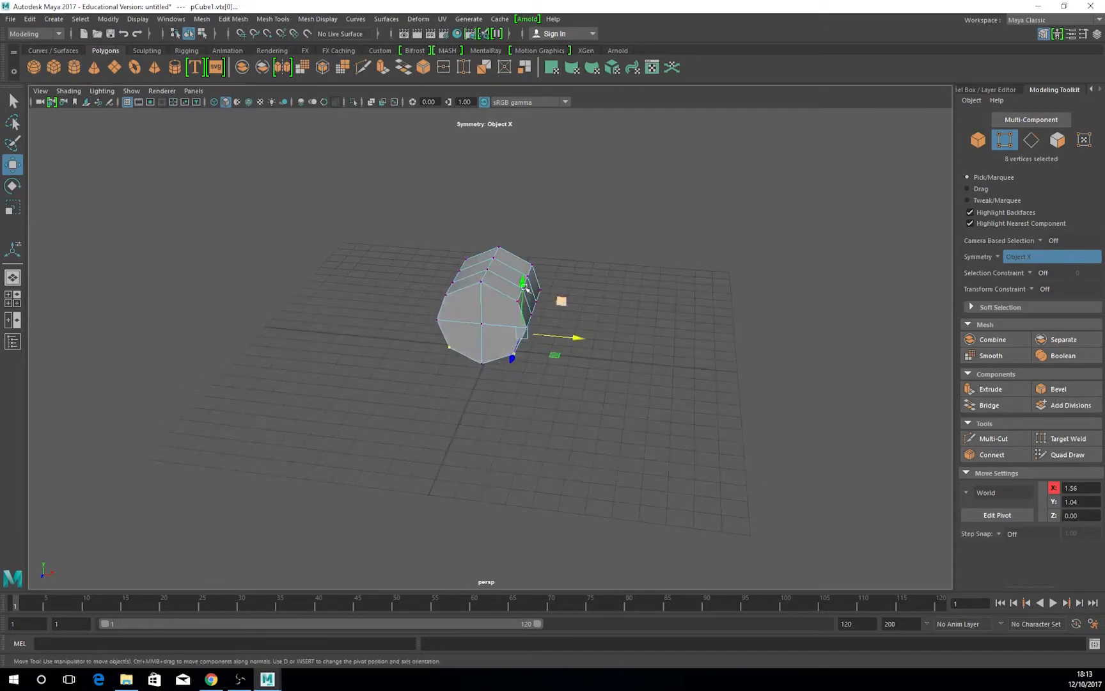
Undo the last vertex scaling and scale all the mesh's vertices along Z to a little over half the depth
{"action": "key", "text": "ctrl+z"}
{"action": "key", "text": "r"}
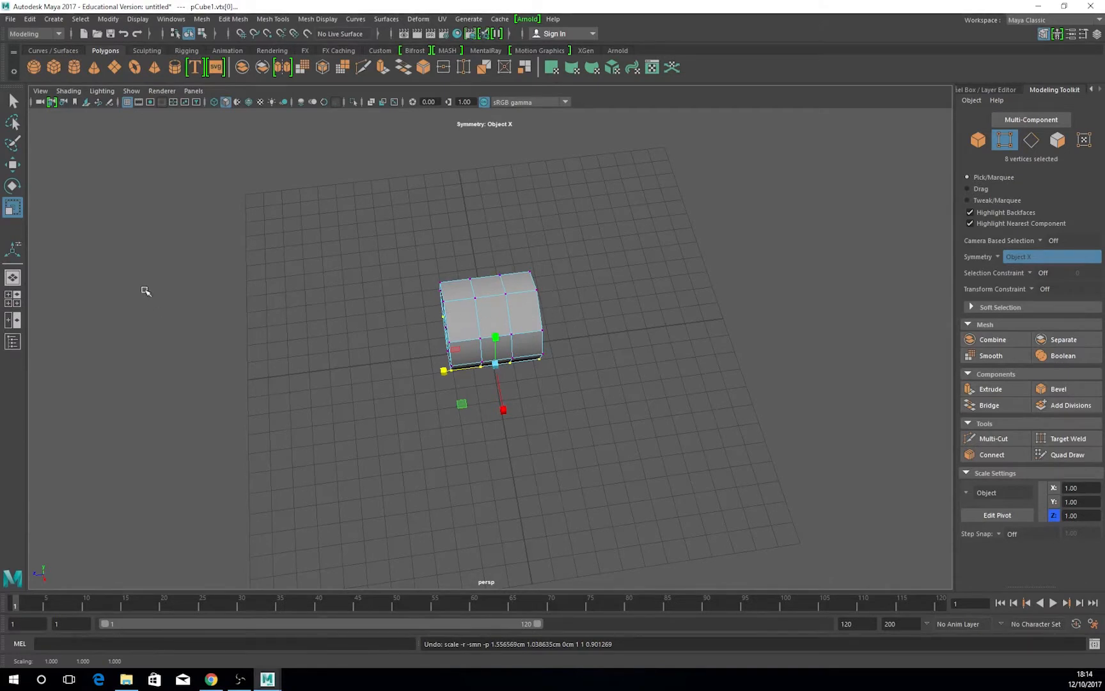
{"action": "left_click_drag", "start_coordinate": [392, 247], "coordinate": [615, 453]}
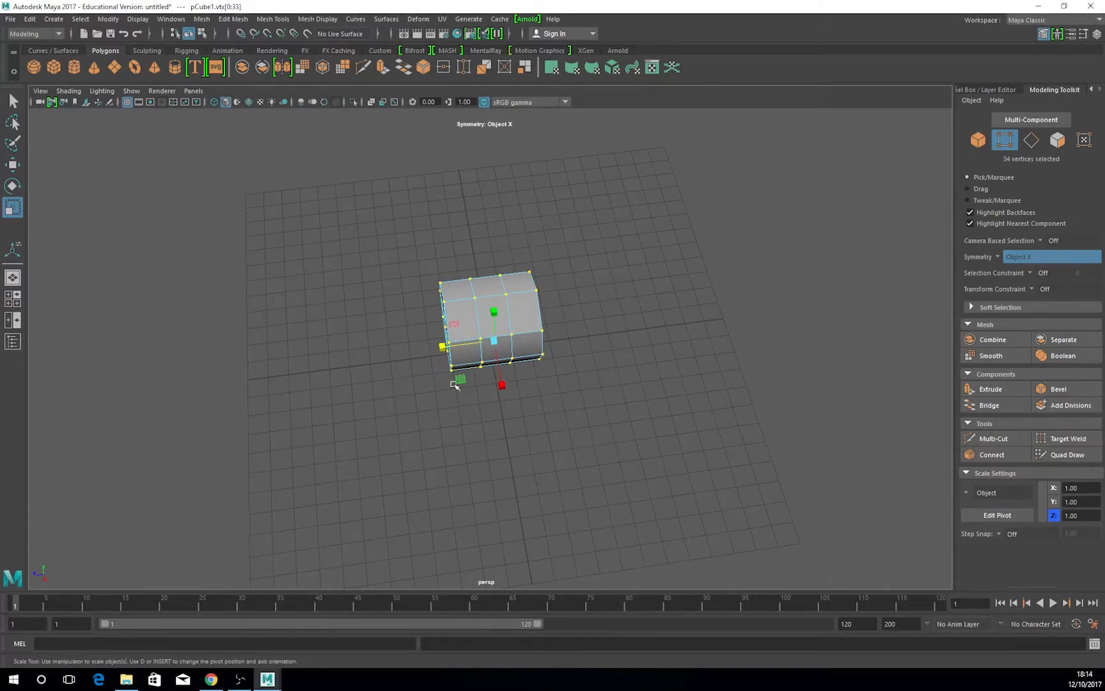
{"action": "left_click_drag", "start_coordinate": [442, 347], "coordinate": [464, 344]}
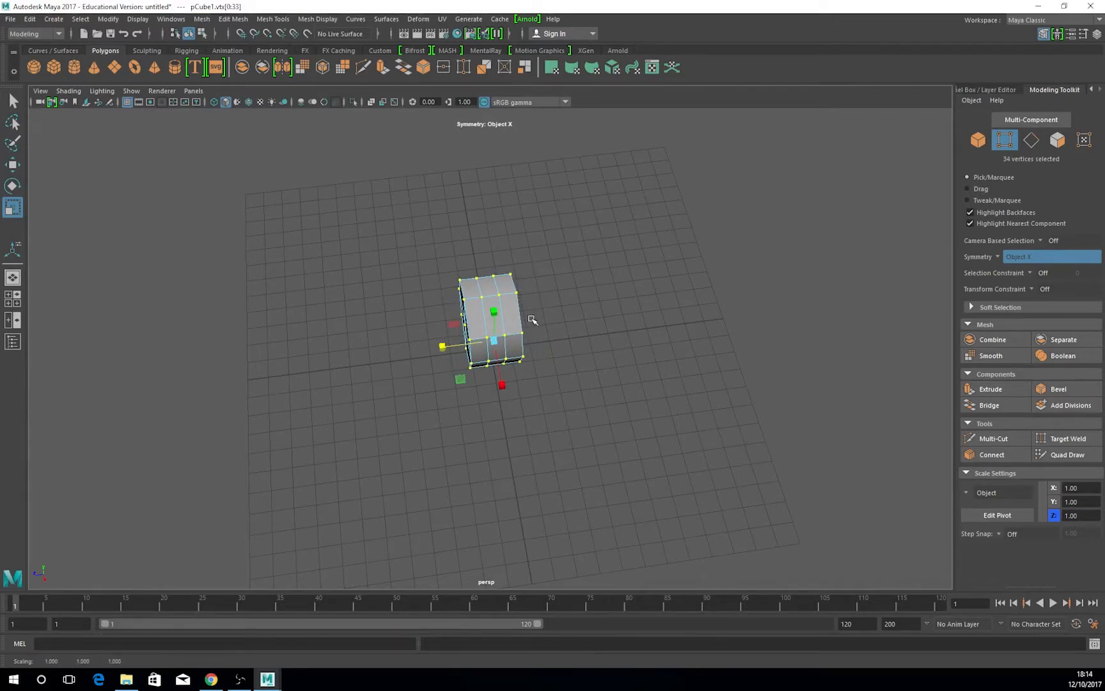
Select the four faces of the octagonal front end in face mode and turn modelling symmetry off
{"action": "left_click_drag", "start_coordinate": [637, 345], "coordinate": [675, 328], "text": "alt"}
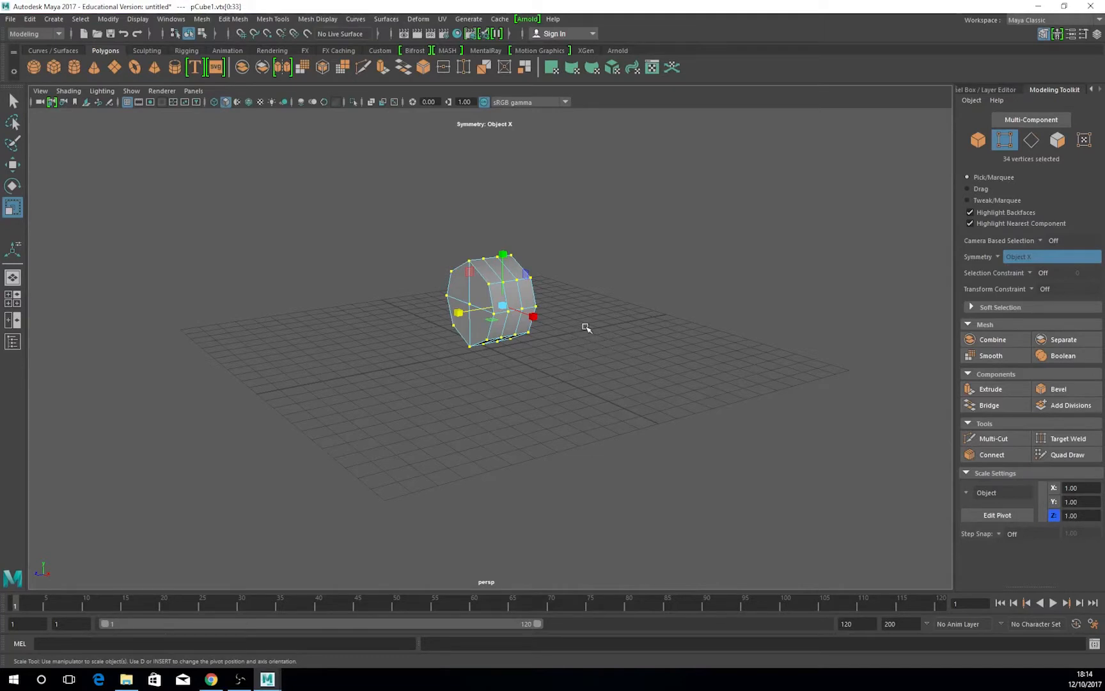
{"action": "right_click_drag", "start_coordinate": [584, 289], "coordinate": [587, 318]}
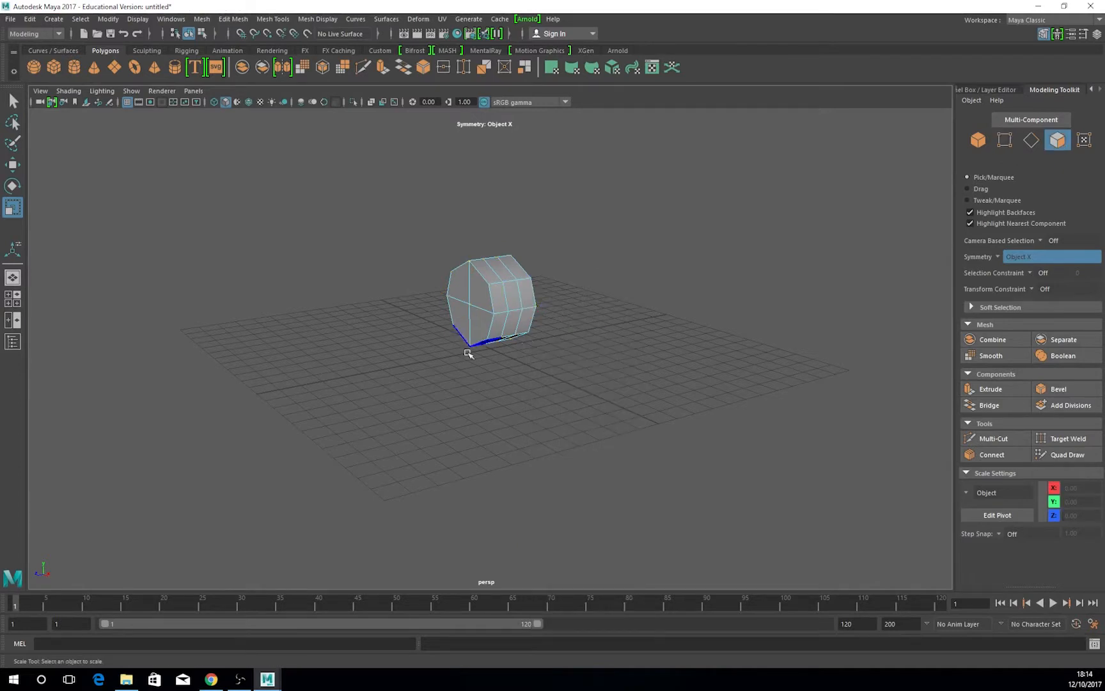
{"action": "left_click", "coordinate": [458, 284]}
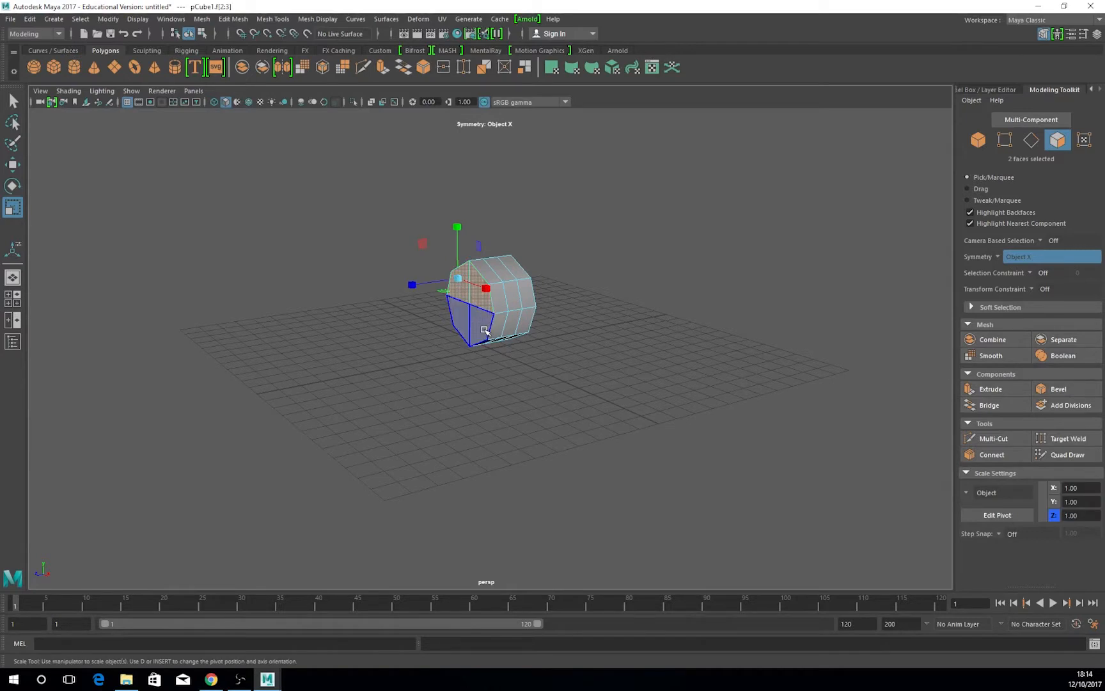
{"action": "left_click", "coordinate": [486, 325], "text": "shift"}
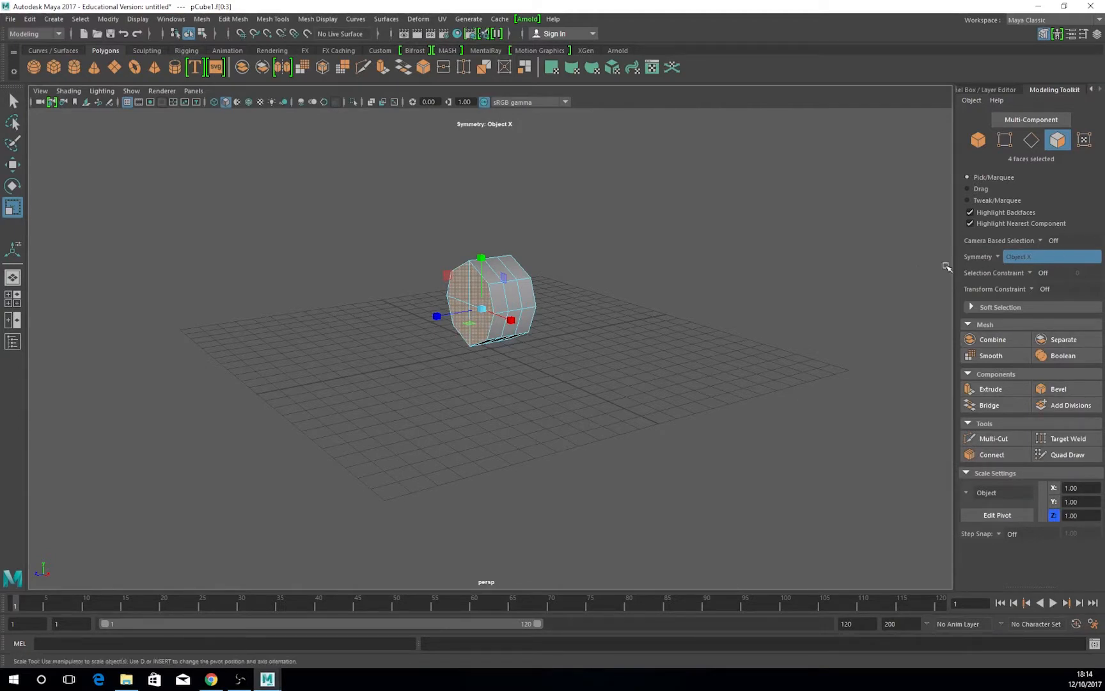
{"action": "left_click", "coordinate": [1009, 257]}
{"action": "left_click", "coordinate": [1017, 264]}
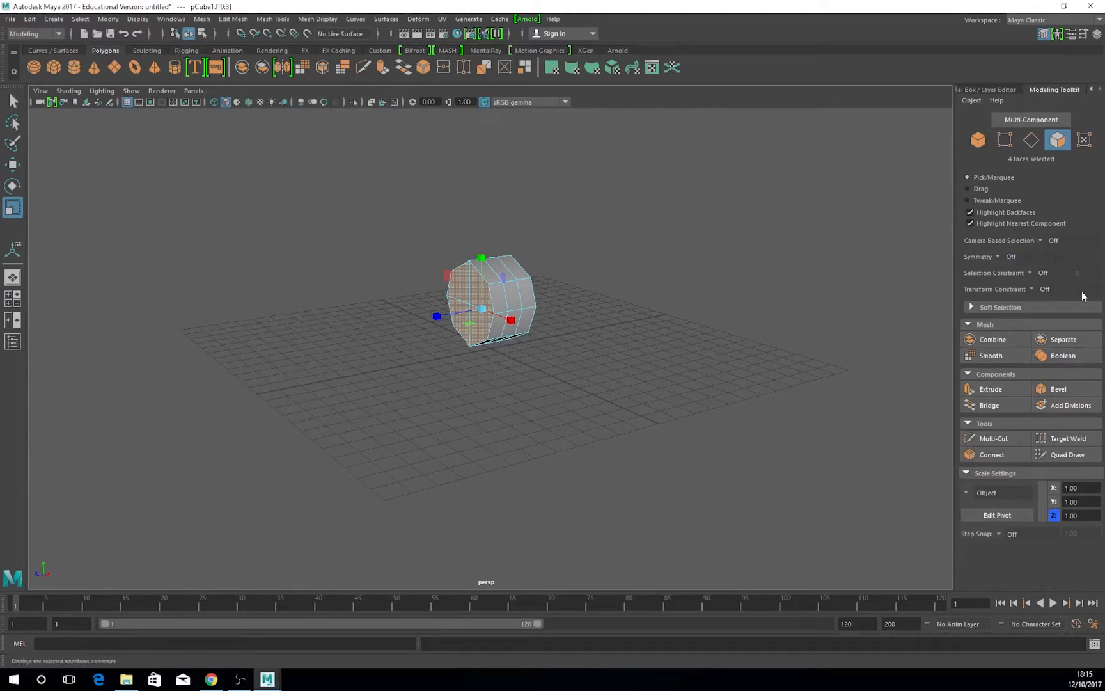
Extrude the four faces of the octagonal front end with an inward offset of 0.7
{"action": "left_click", "coordinate": [988, 390]}
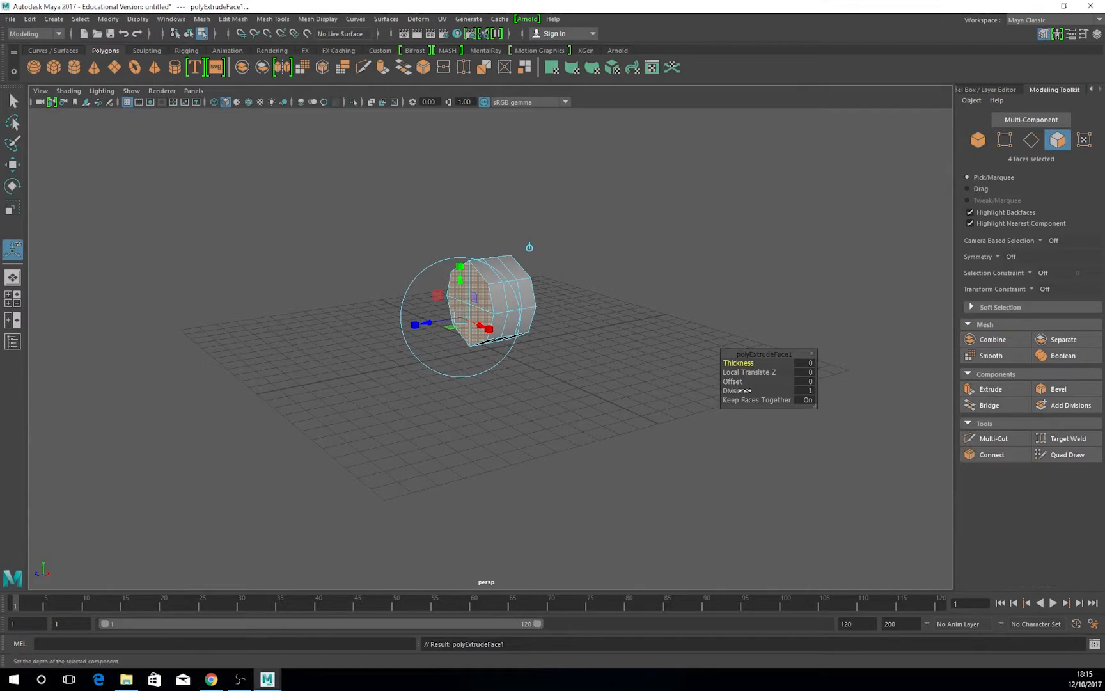
{"action": "left_click_drag", "start_coordinate": [732, 381], "coordinate": [851, 405]}
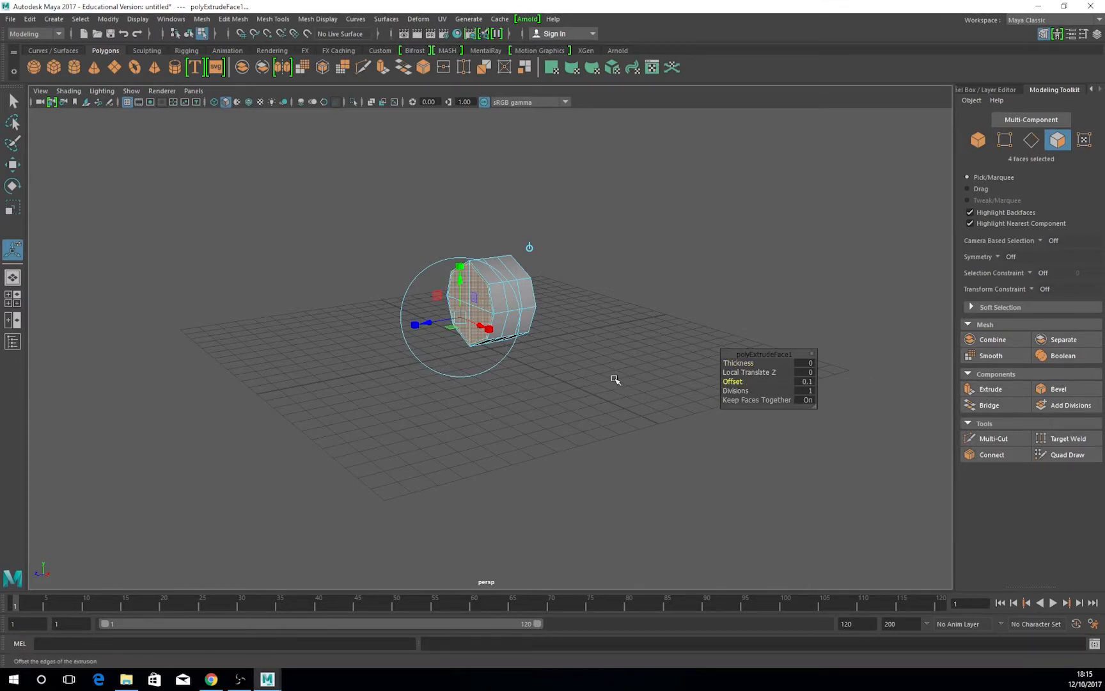
{"action": "middle_click_drag", "start_coordinate": [622, 388], "coordinate": [623, 388]}
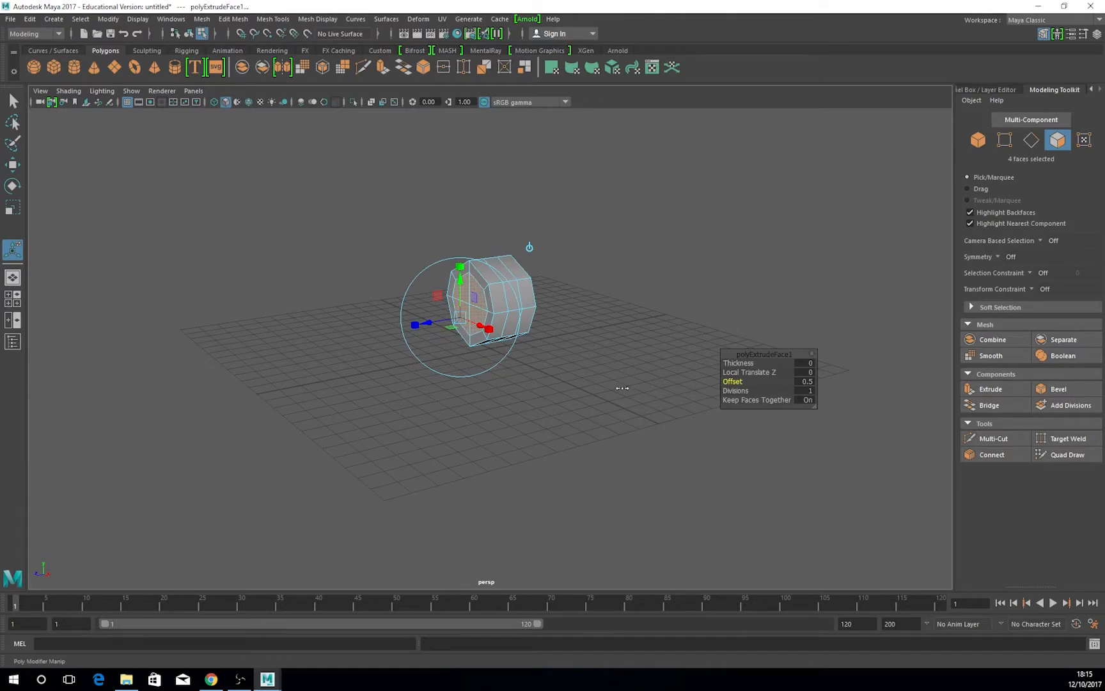
{"action": "middle_click_drag", "start_coordinate": [622, 388], "coordinate": [624, 388]}
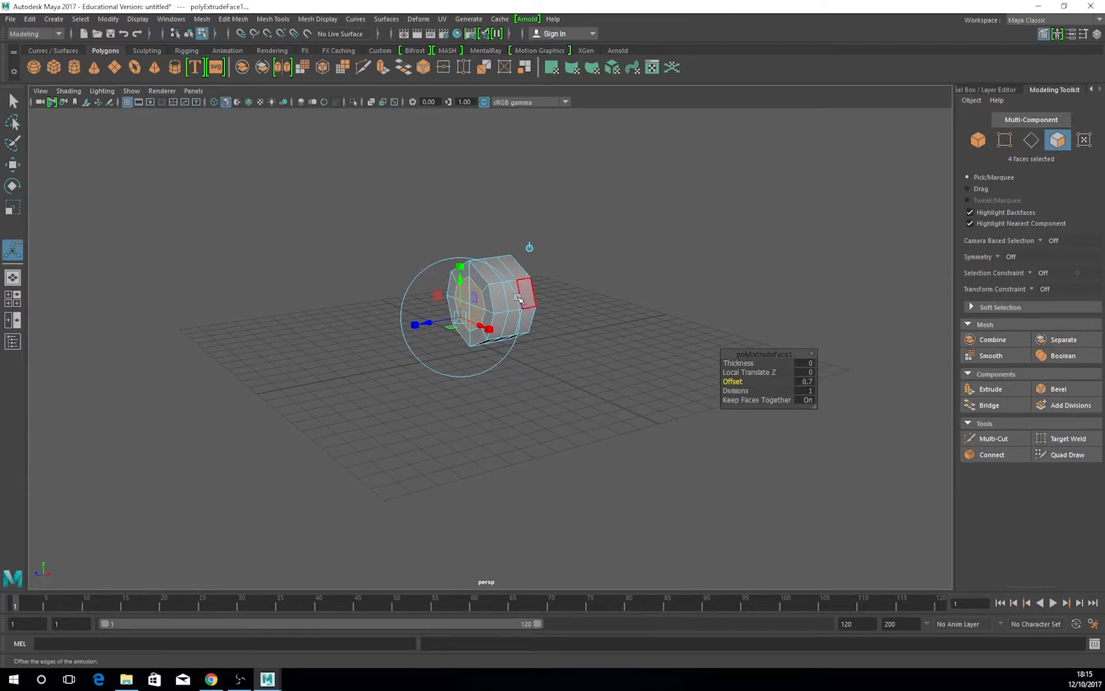
Extrude the inset front faces outward with a thickness of 3.2 to form a narrower octagonal shaft
{"action": "left_click", "coordinate": [1000, 389]}
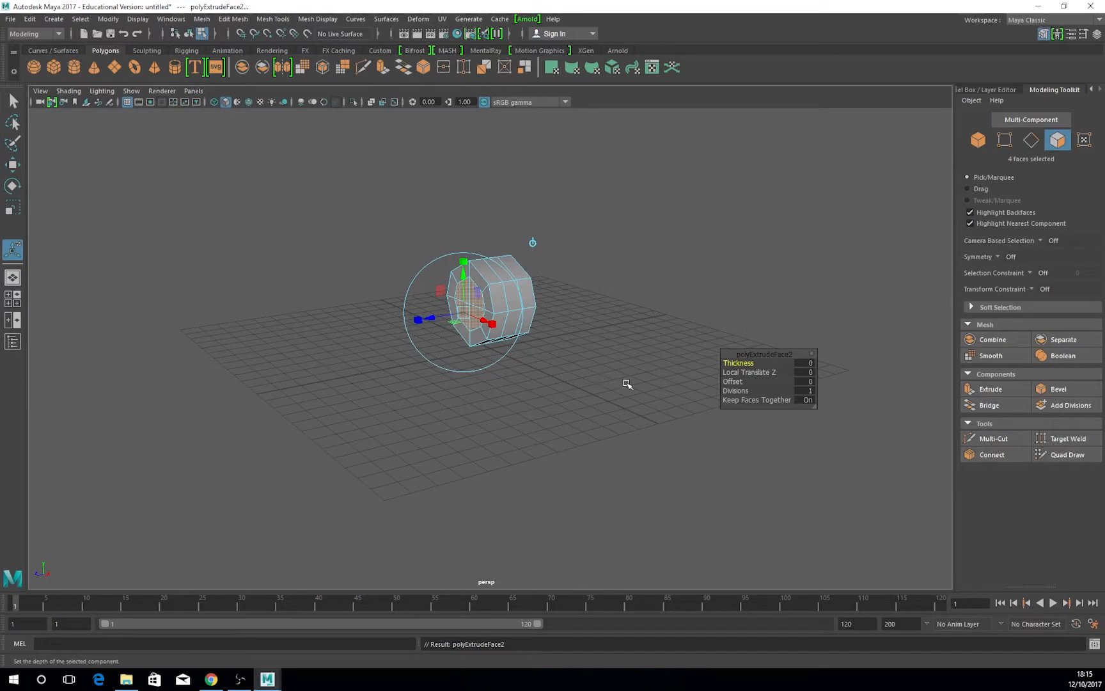
{"action": "left_click_drag", "start_coordinate": [629, 387], "coordinate": [617, 395], "text": "alt"}
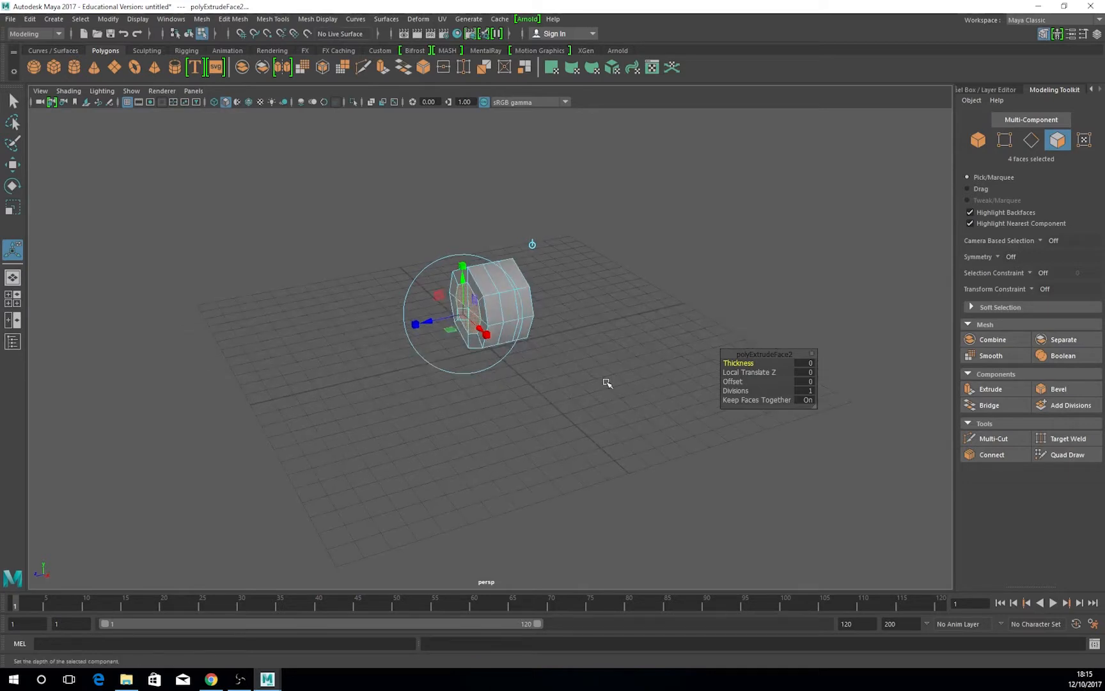
{"action": "middle_click_drag", "start_coordinate": [607, 382], "coordinate": [627, 382]}
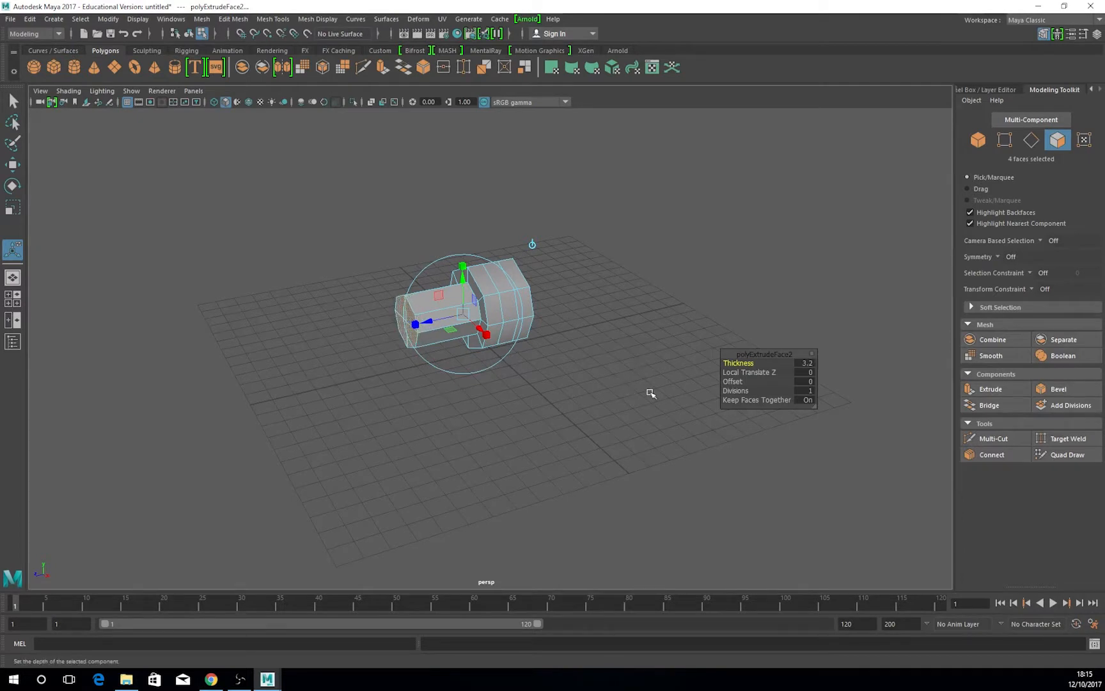
{"action": "left_click_drag", "start_coordinate": [633, 396], "coordinate": [468, 370], "text": "alt"}
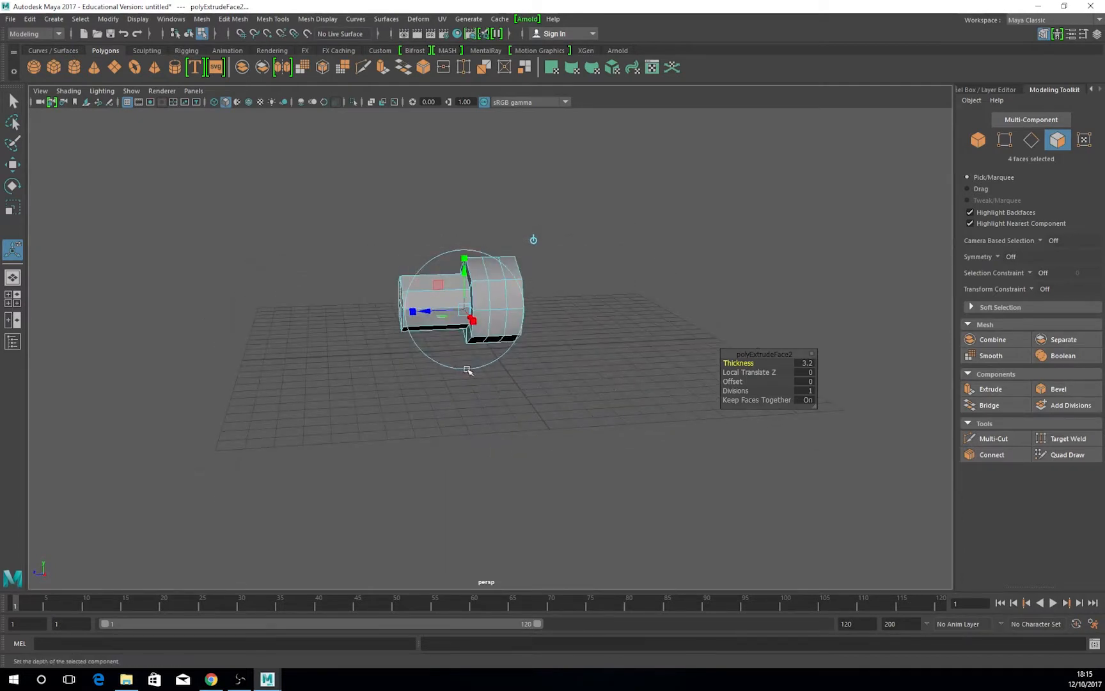
{"action": "left_click_drag", "start_coordinate": [607, 379], "coordinate": [586, 386], "text": "alt"}
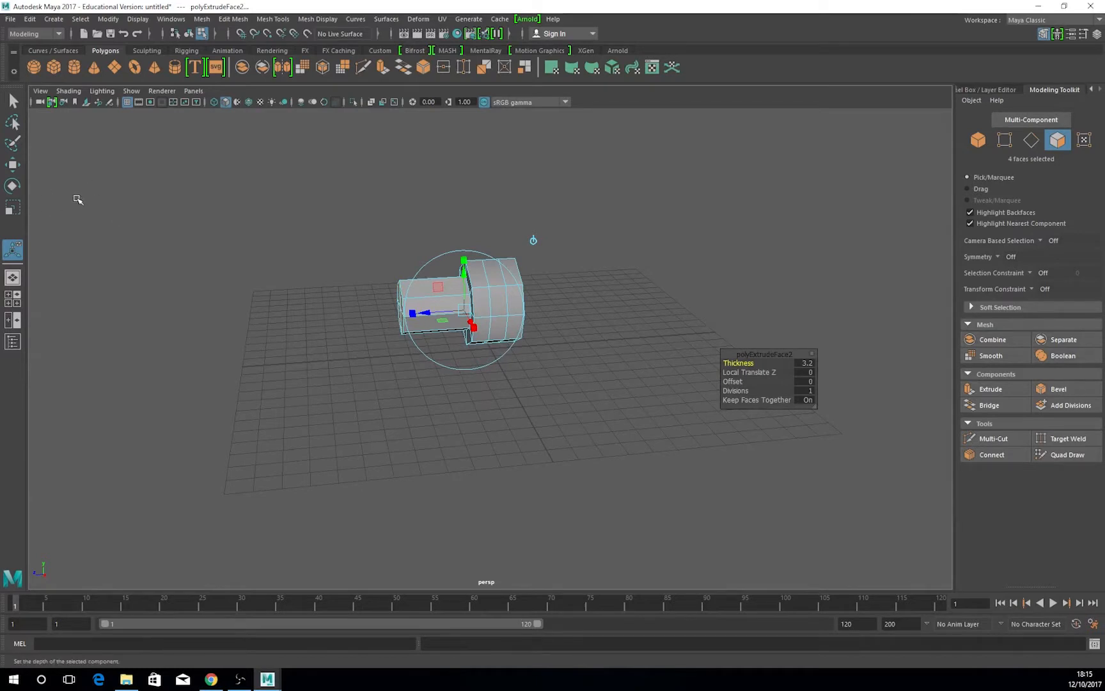
Scale the shaft's end faces down uniformly so the shaft tapers toward its tip
{"action": "left_click", "coordinate": [13, 209]}
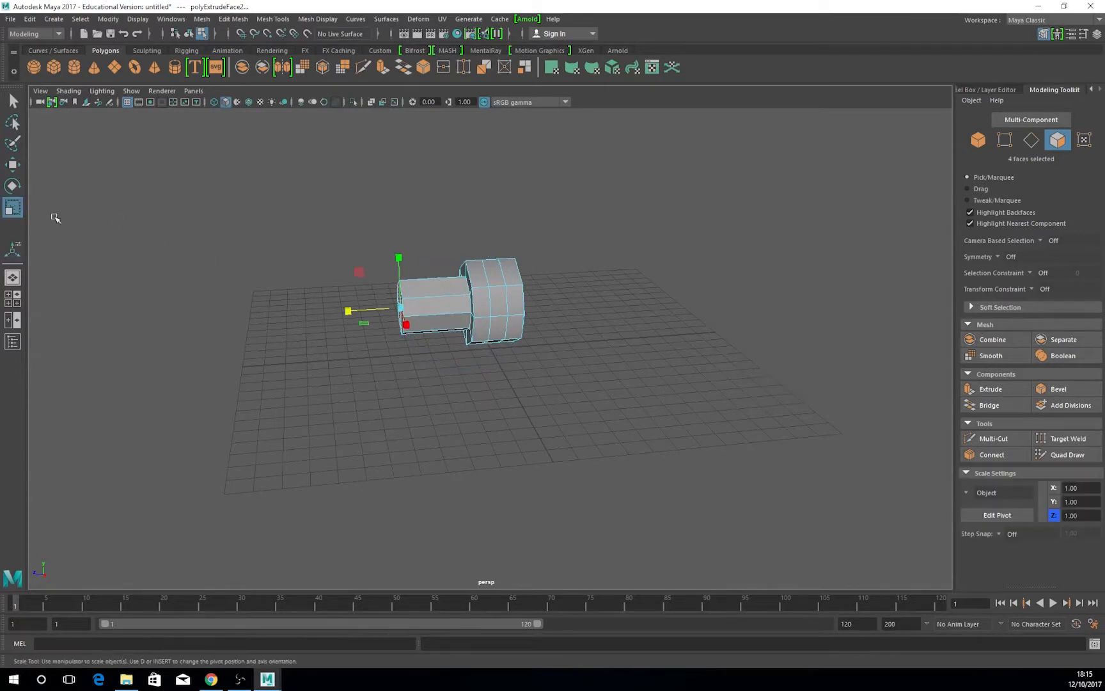
{"action": "left_click", "coordinate": [348, 309]}
{"action": "left_click_drag", "start_coordinate": [410, 391], "coordinate": [433, 393], "text": "alt"}
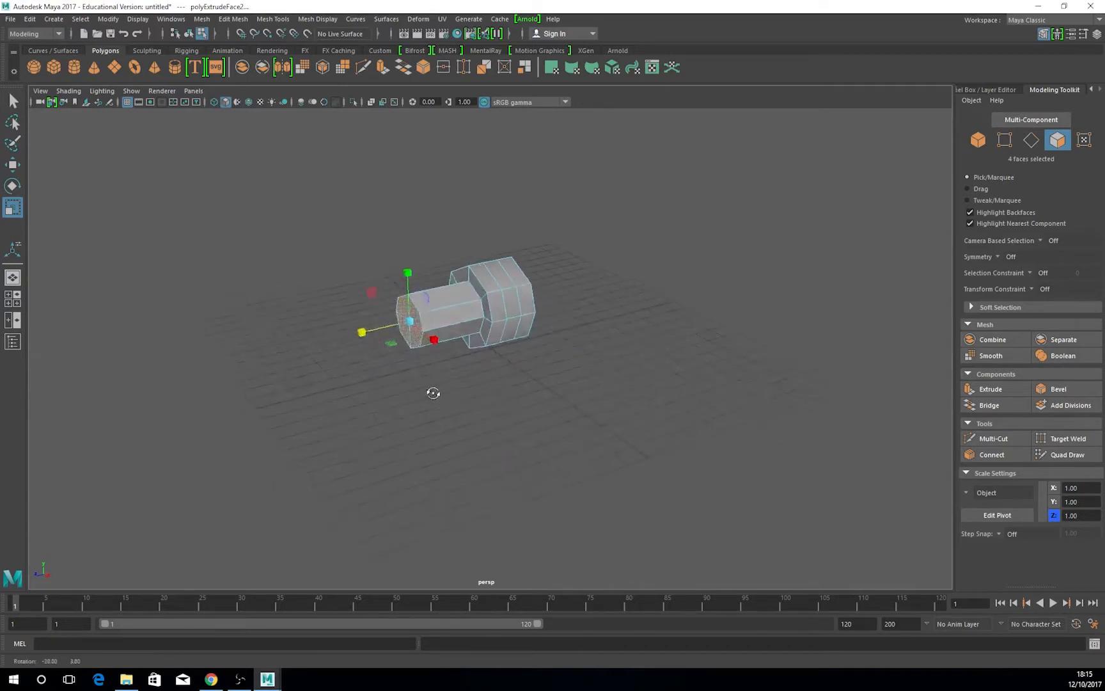
{"action": "left_click_drag", "start_coordinate": [409, 322], "coordinate": [387, 334]}
{"action": "left_click_drag", "start_coordinate": [508, 382], "coordinate": [484, 375], "text": "alt"}
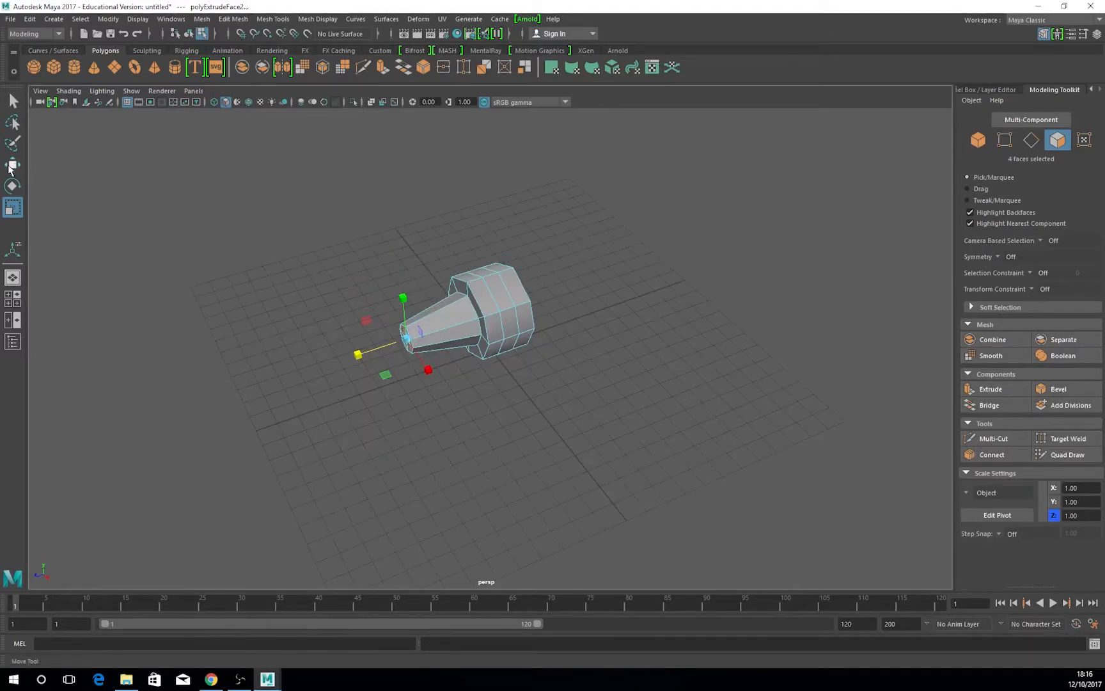
Move the tapered shaft's end faces back toward the drum along Z to about 3.35
{"action": "left_click", "coordinate": [14, 166]}
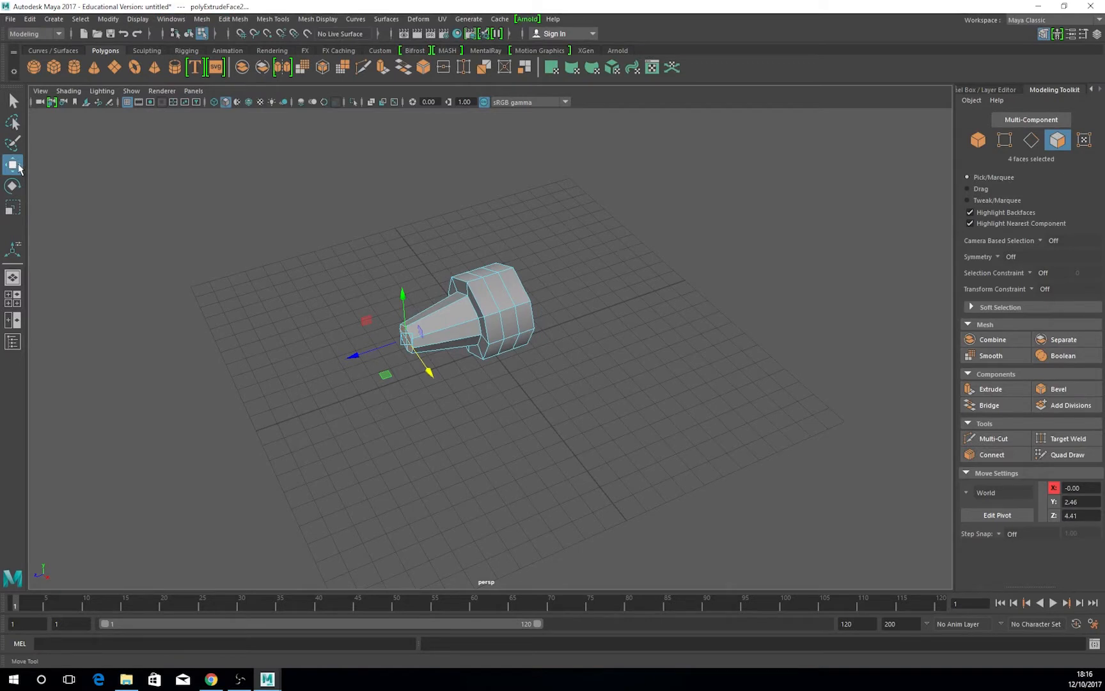
{"action": "left_click_drag", "start_coordinate": [354, 357], "coordinate": [376, 347]}
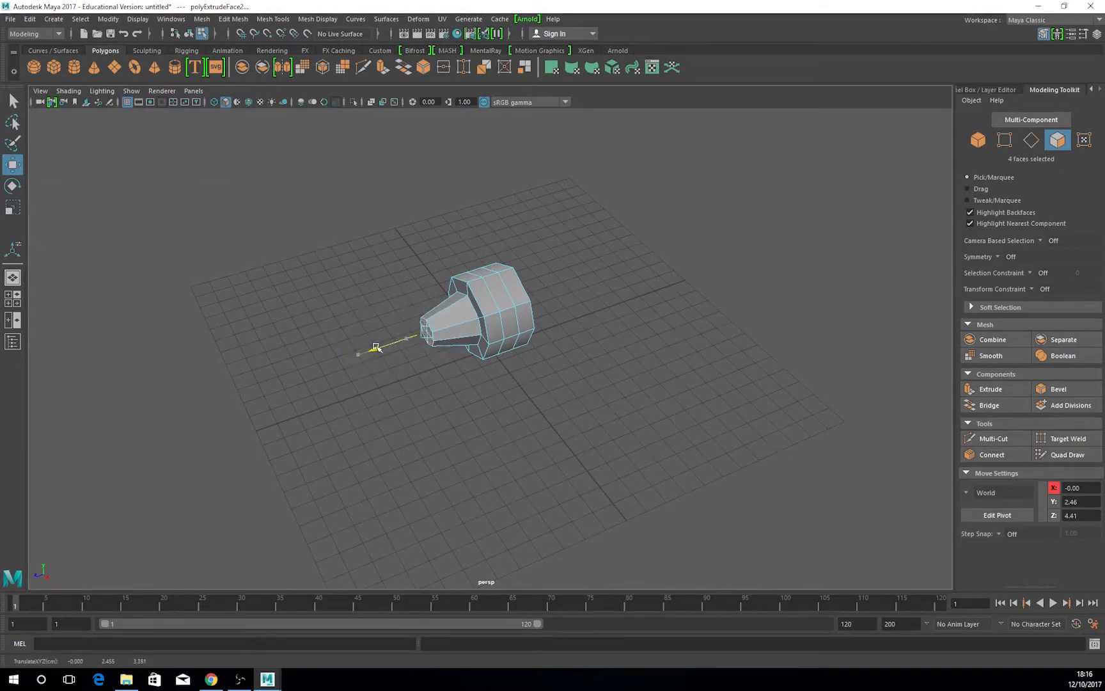
{"action": "left_click_drag", "start_coordinate": [576, 446], "coordinate": [596, 401], "text": "alt"}
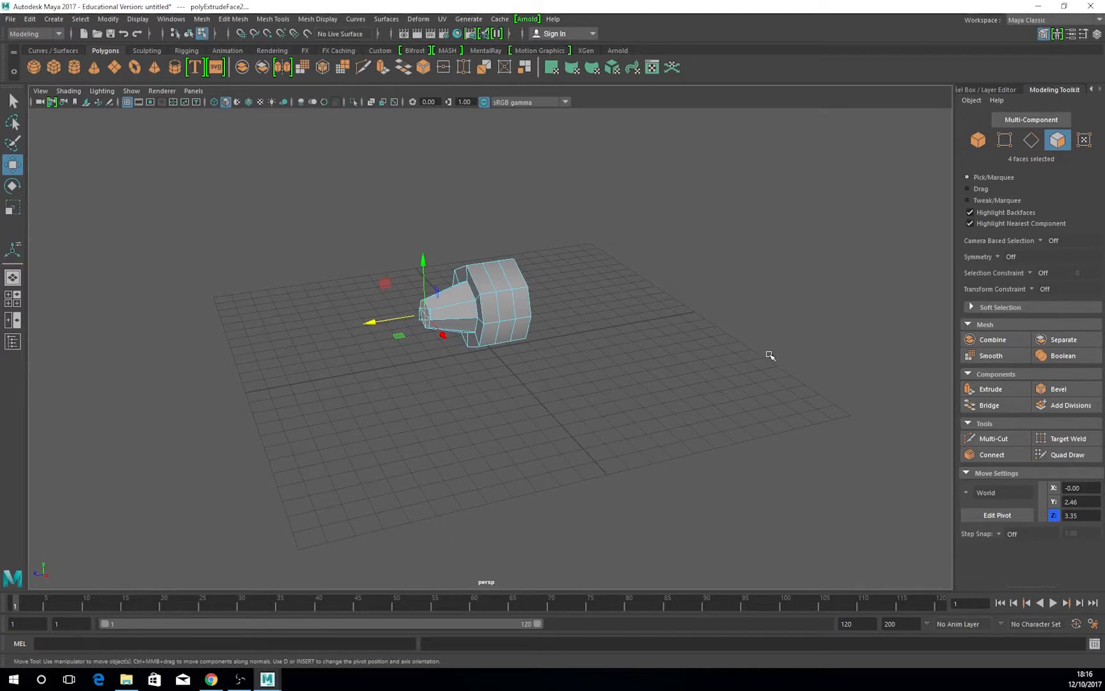
Extrude the shaft's end faces with an offset of -1 to flare them into a wider flat rim
{"action": "left_click", "coordinate": [988, 389]}
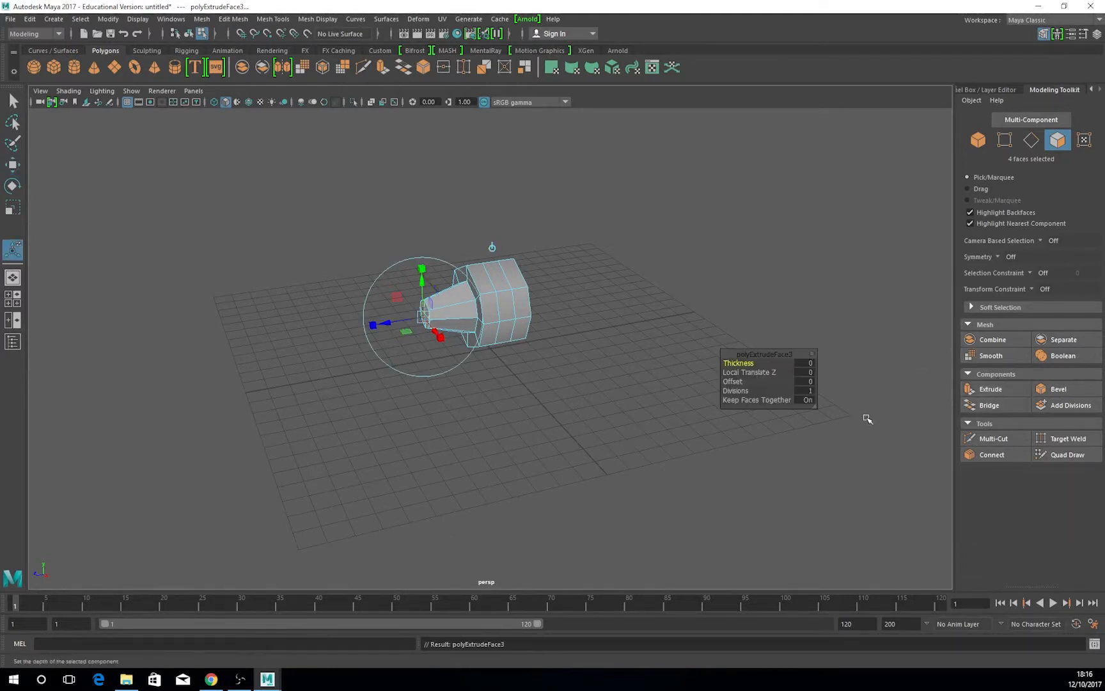
{"action": "left_click", "coordinate": [744, 381]}
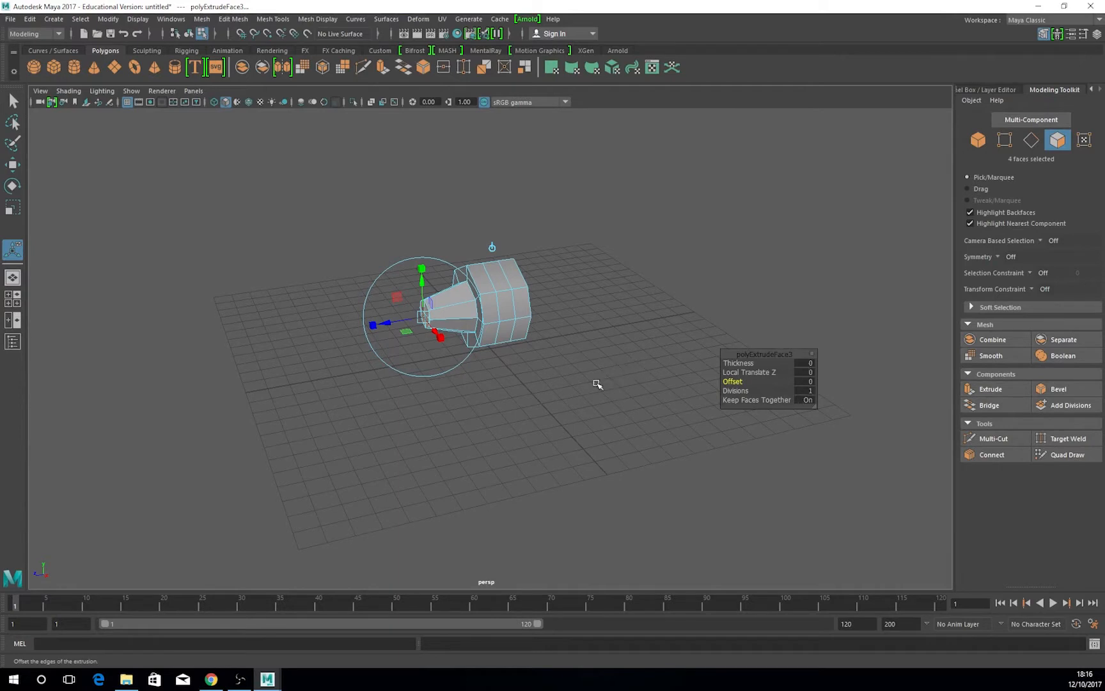
{"action": "middle_click_drag", "start_coordinate": [595, 383], "coordinate": [589, 386]}
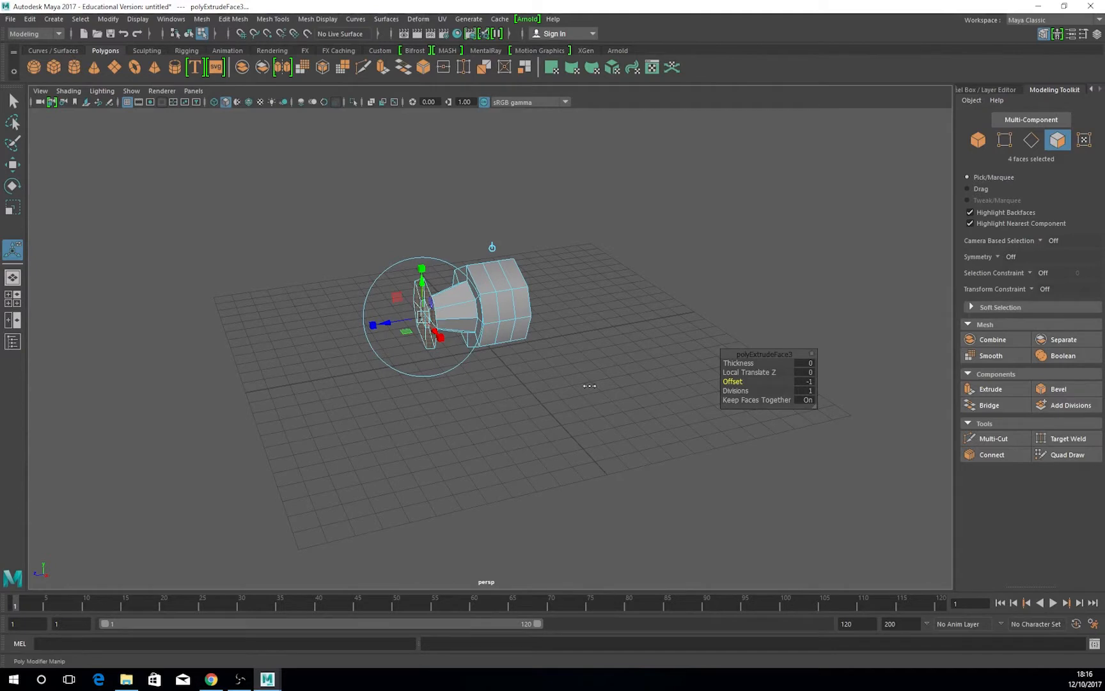
{"action": "left_click_drag", "start_coordinate": [515, 395], "coordinate": [608, 395], "text": "alt"}
Extrude the widened end faces outward with a thickness of 2.5
{"action": "left_click", "coordinate": [1011, 383]}
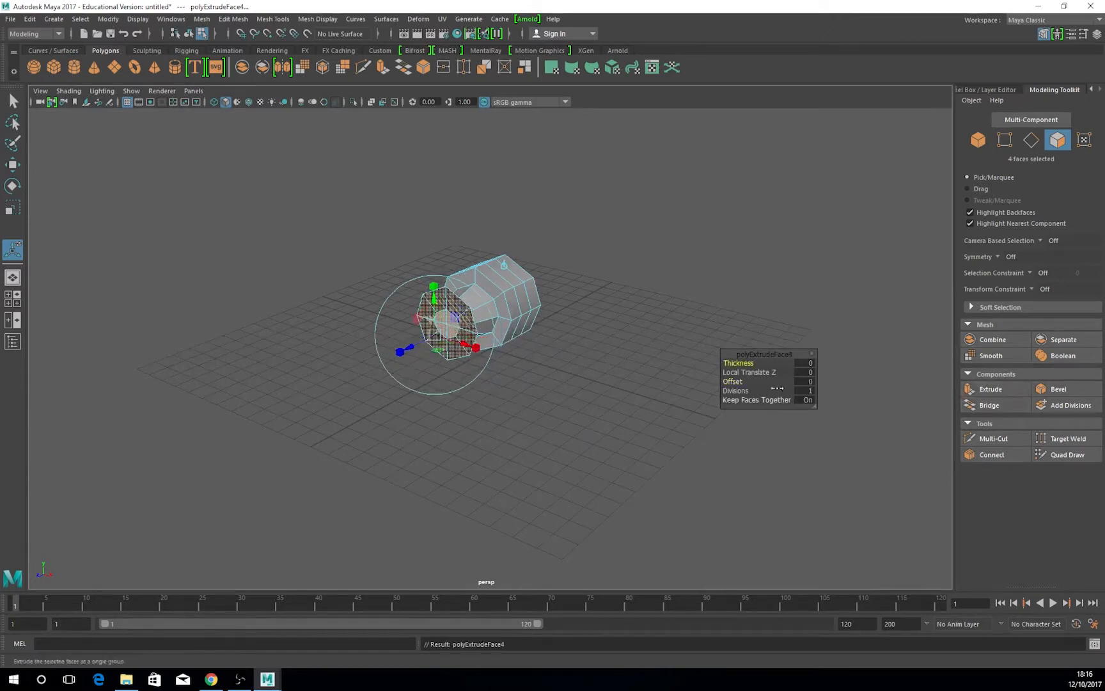
{"action": "mouse_move", "coordinate": [606, 339]}
{"action": "middle_mouse_down"}
{"action": "mouse_move", "coordinate": [636, 337]}
{"action": "mouse_move", "coordinate": [626, 346]}
{"action": "middle_mouse_up"}
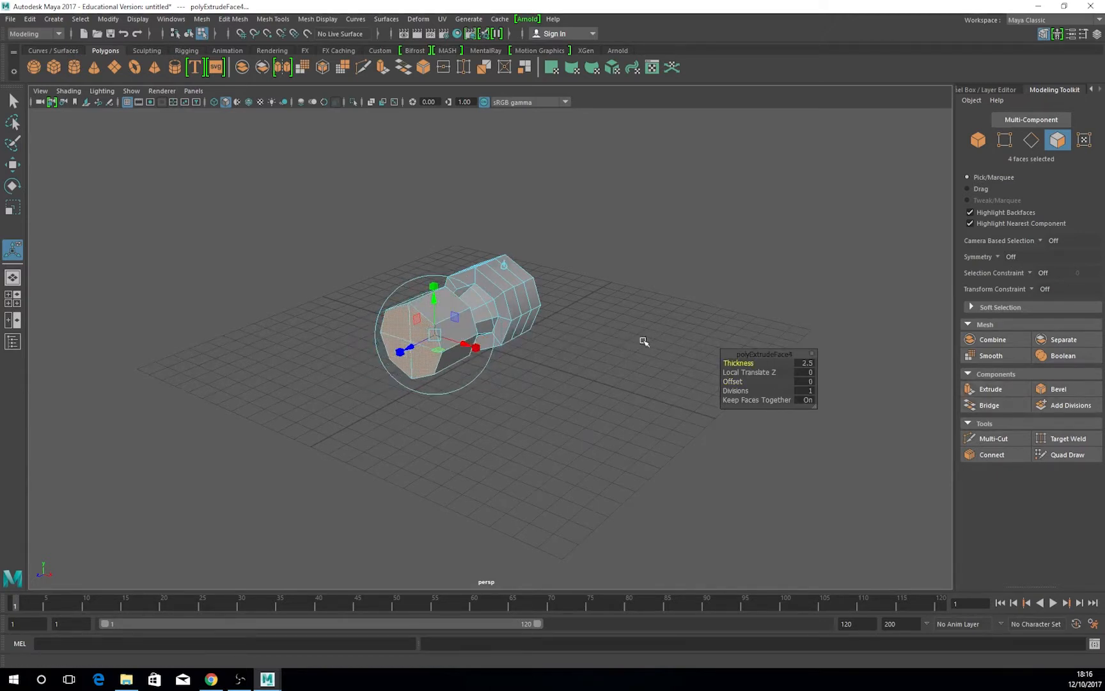
{"action": "left_click_drag", "start_coordinate": [644, 341], "coordinate": [587, 342], "text": "alt"}
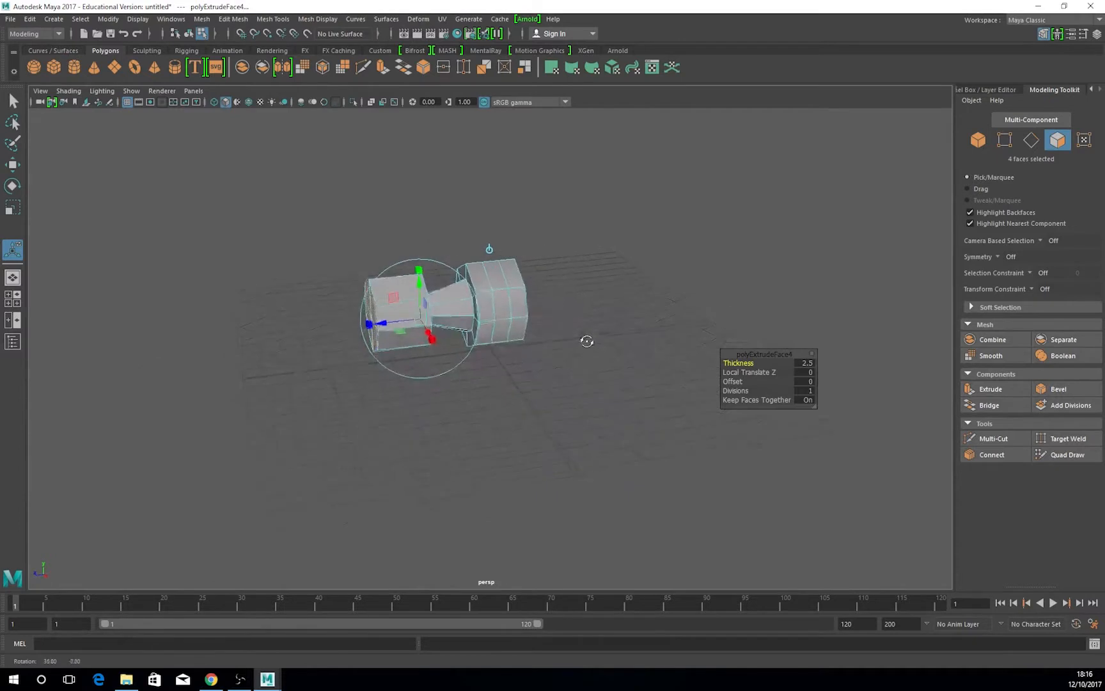
Scale the new section's end faces down uniformly into a cone and move them back along Z to about 5.54
{"action": "left_click", "coordinate": [12, 208]}
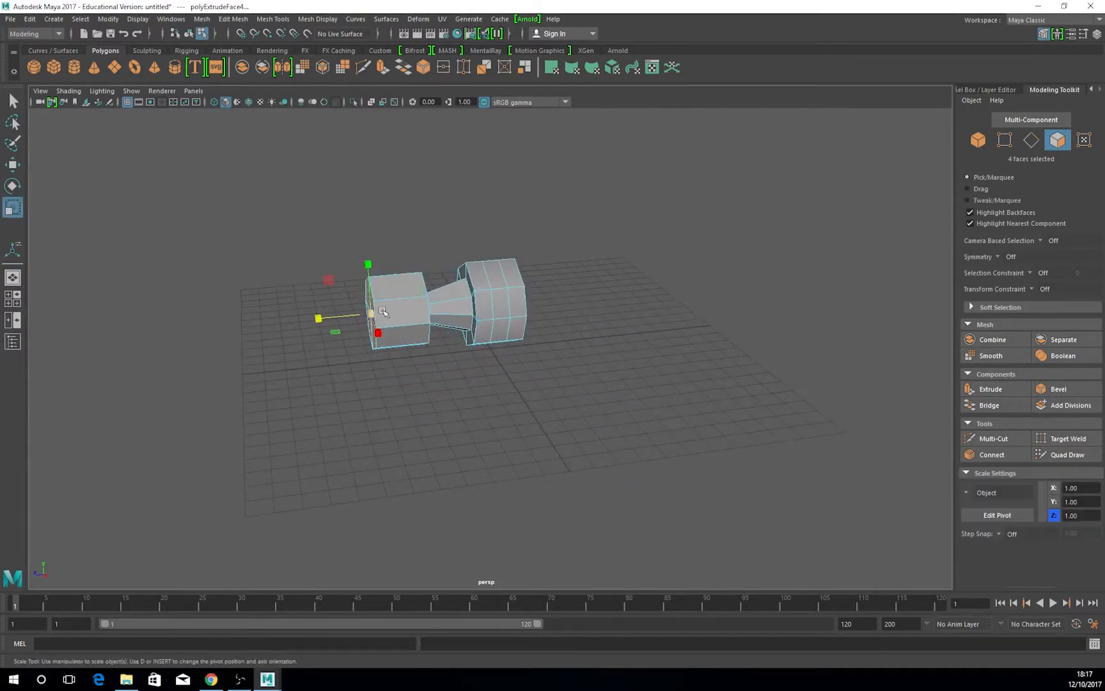
{"action": "left_click_drag", "start_coordinate": [370, 314], "coordinate": [336, 323]}
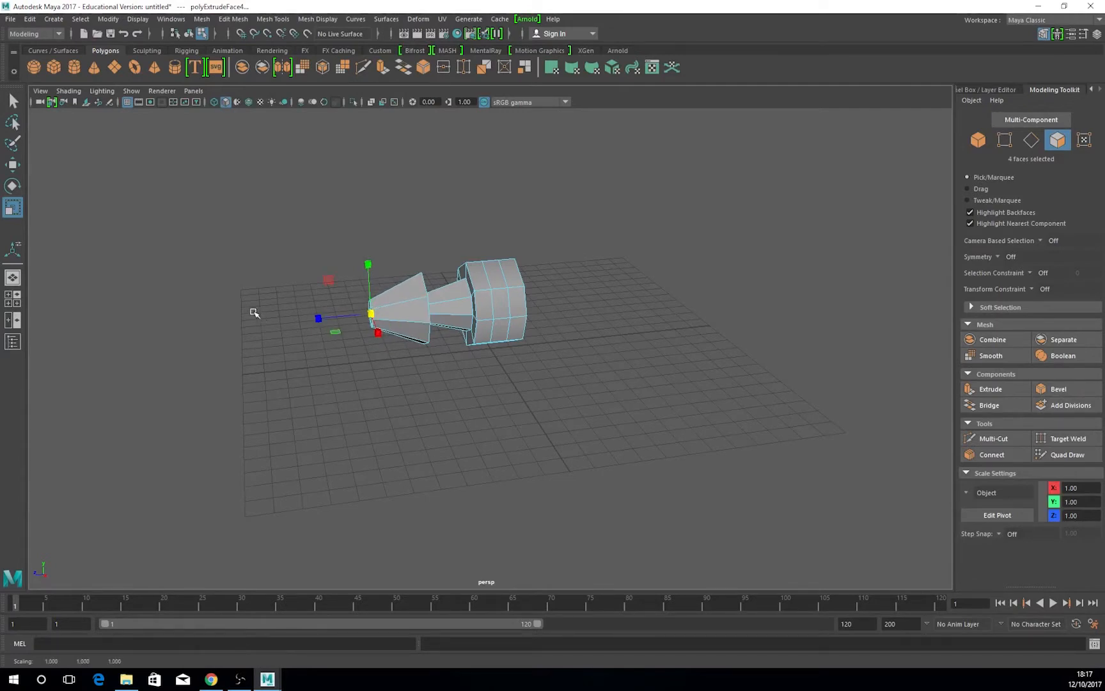
{"action": "key", "text": "w"}
{"action": "left_click_drag", "start_coordinate": [317, 317], "coordinate": [319, 318]}
{"action": "mouse_move", "coordinate": [483, 430]}
{"action": "left_mouse_down", "text": "alt"}
{"action": "mouse_move", "coordinate": [584, 419]}
{"action": "mouse_move", "coordinate": [466, 409]}
{"action": "mouse_move", "coordinate": [479, 425]}
{"action": "left_mouse_up", "text": "alt"}
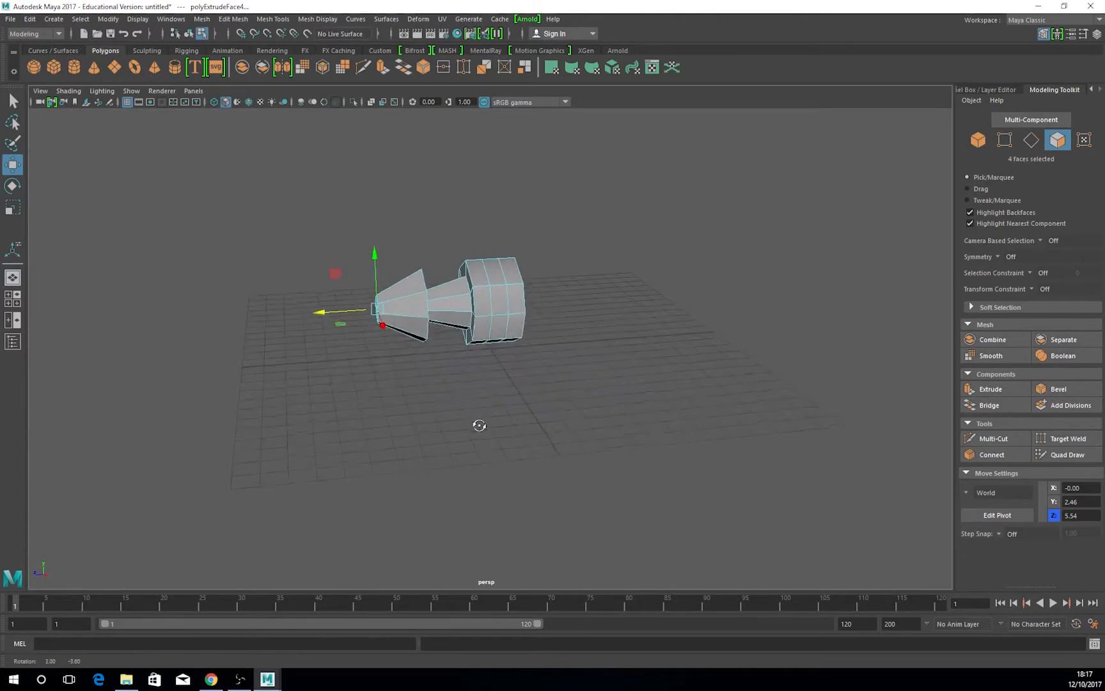
Extrude the first cone's tip faces and offset them outward to form another wide rim
{"action": "left_click", "coordinate": [1002, 391]}
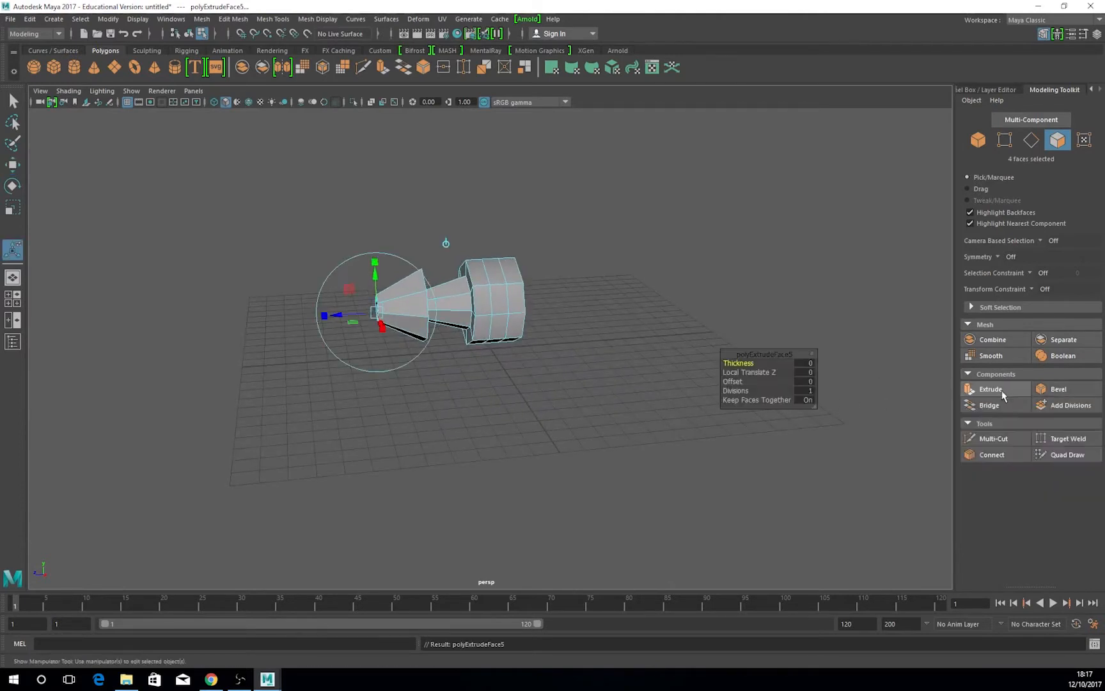
{"action": "left_click", "coordinate": [733, 382]}
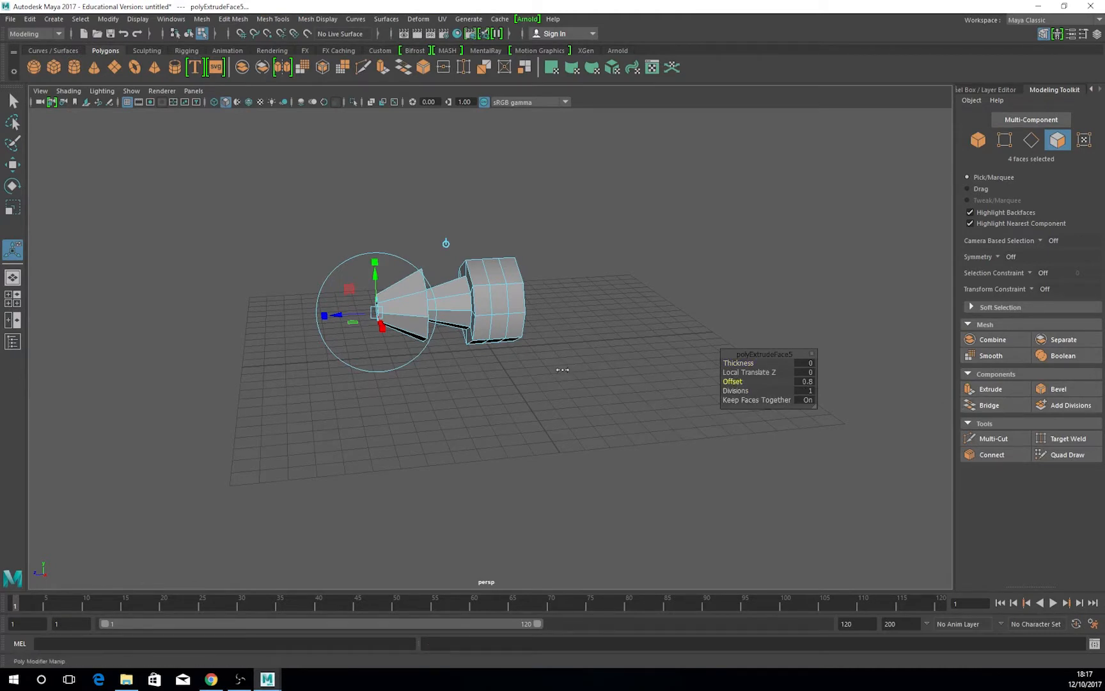
{"action": "left_click_drag", "start_coordinate": [557, 371], "coordinate": [552, 370]}
Extrude the second rim's faces outward with a thickness of 5.2
{"action": "left_click", "coordinate": [991, 389]}
{"action": "middle_click_drag", "start_coordinate": [564, 369], "coordinate": [595, 361]}
{"action": "scroll", "coordinate": [552, 347], "scroll_direction": "down", "scroll_amount": 1}
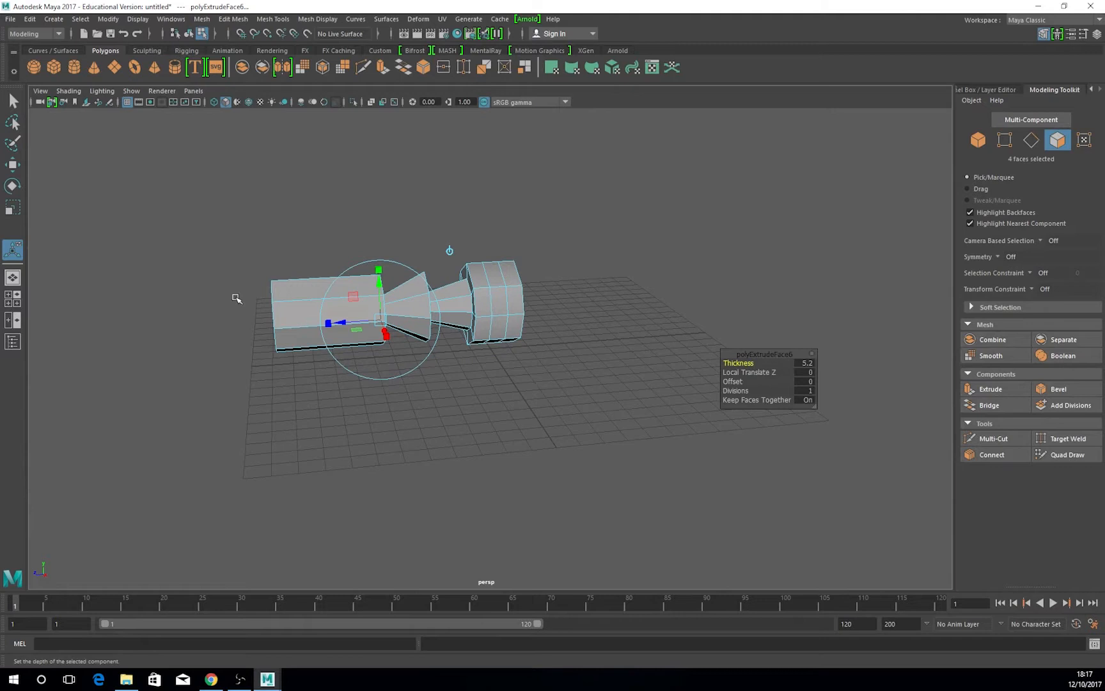
{"action": "left_click_drag", "start_coordinate": [323, 394], "coordinate": [365, 388], "text": "alt"}
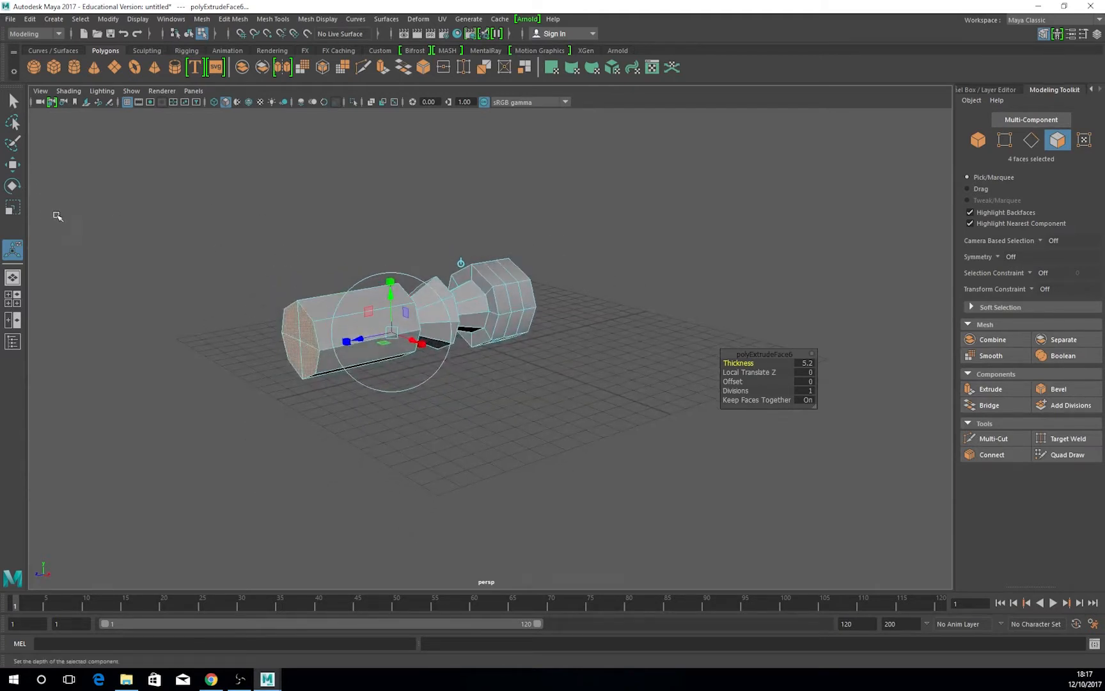
Scale the long section's end faces down to about a third and move them back along Z to about 7.71
{"action": "left_click", "coordinate": [12, 207]}
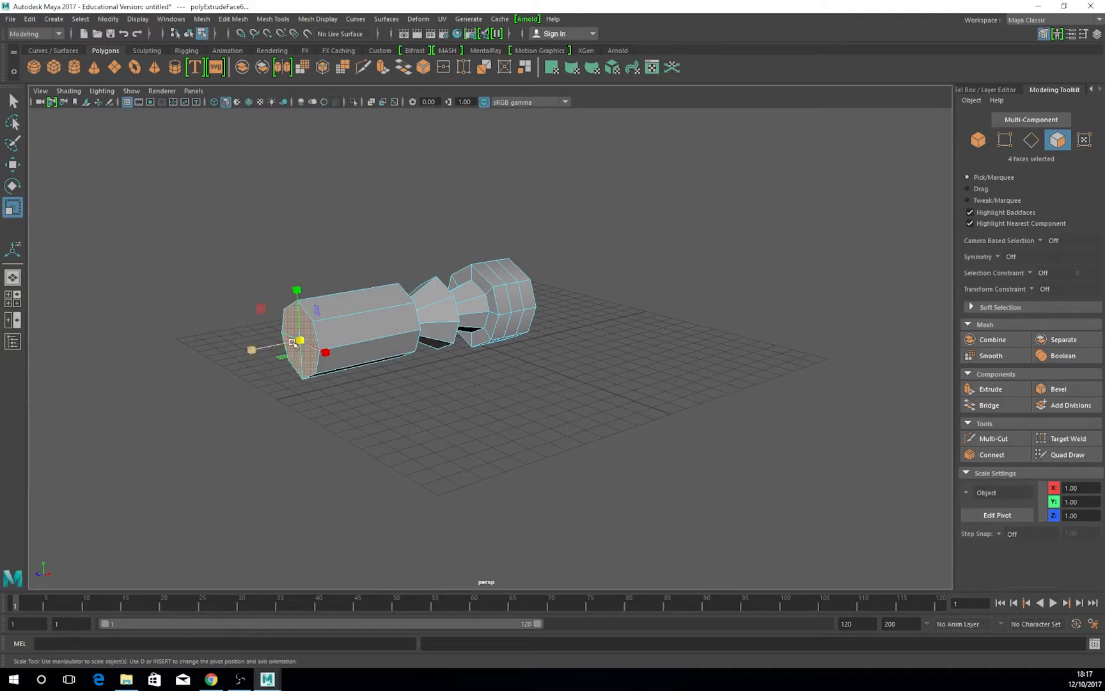
{"action": "left_click_drag", "start_coordinate": [251, 350], "coordinate": [262, 348]}
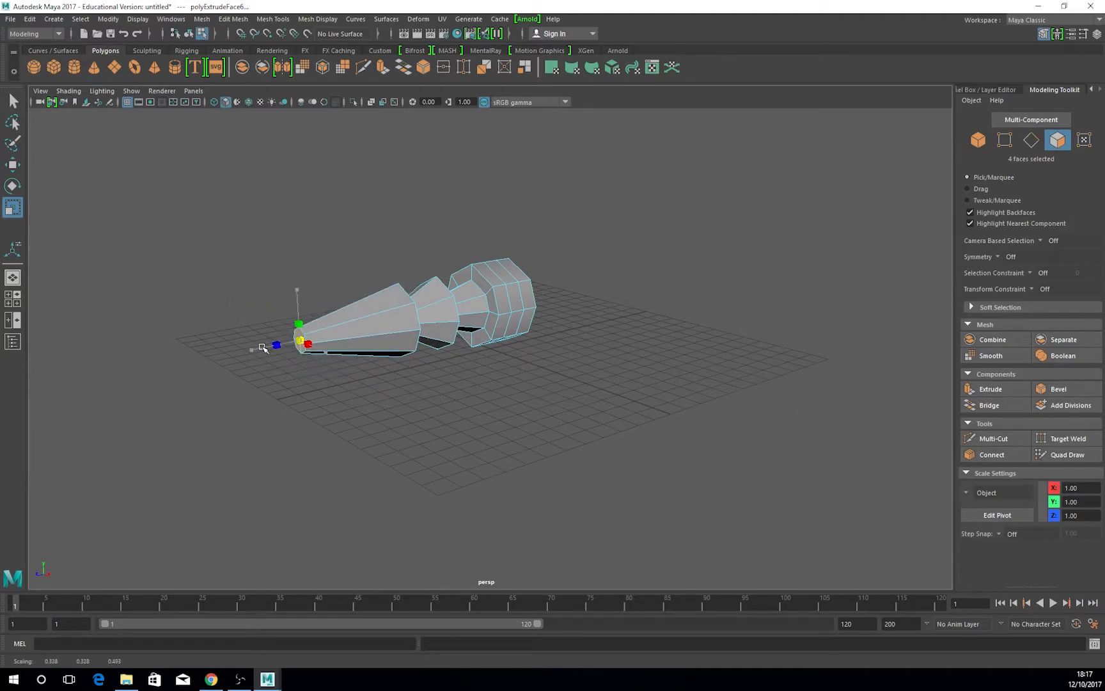
{"action": "key", "text": "w"}
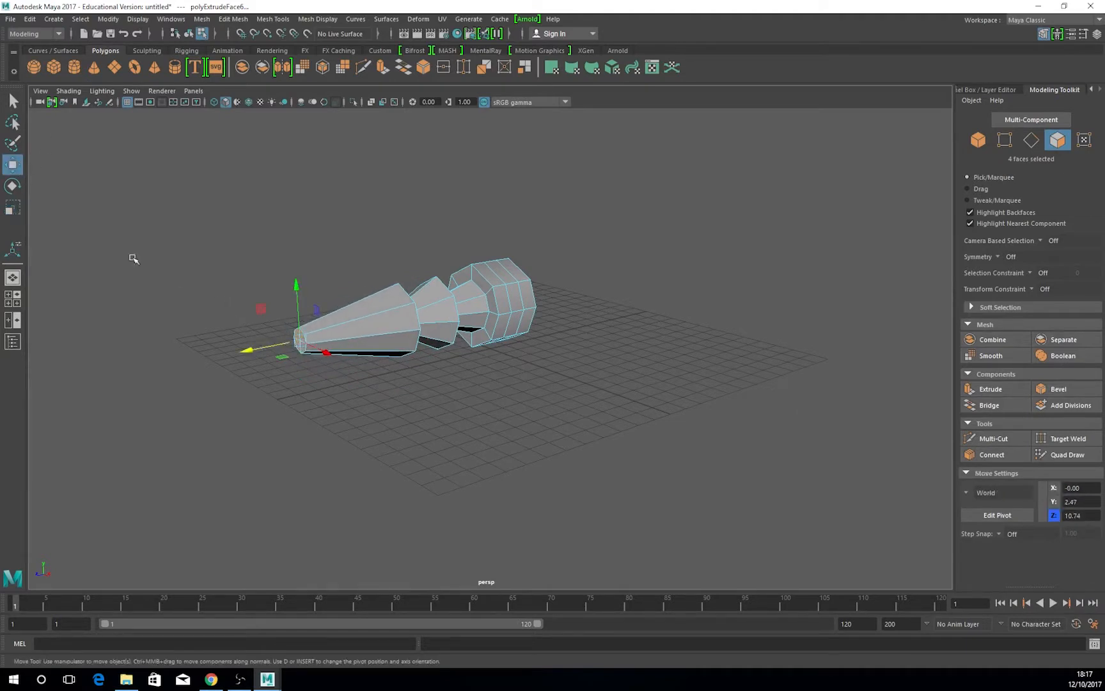
{"action": "left_click_drag", "start_coordinate": [256, 348], "coordinate": [321, 332]}
{"action": "left_click_drag", "start_coordinate": [542, 405], "coordinate": [488, 380], "text": "alt"}
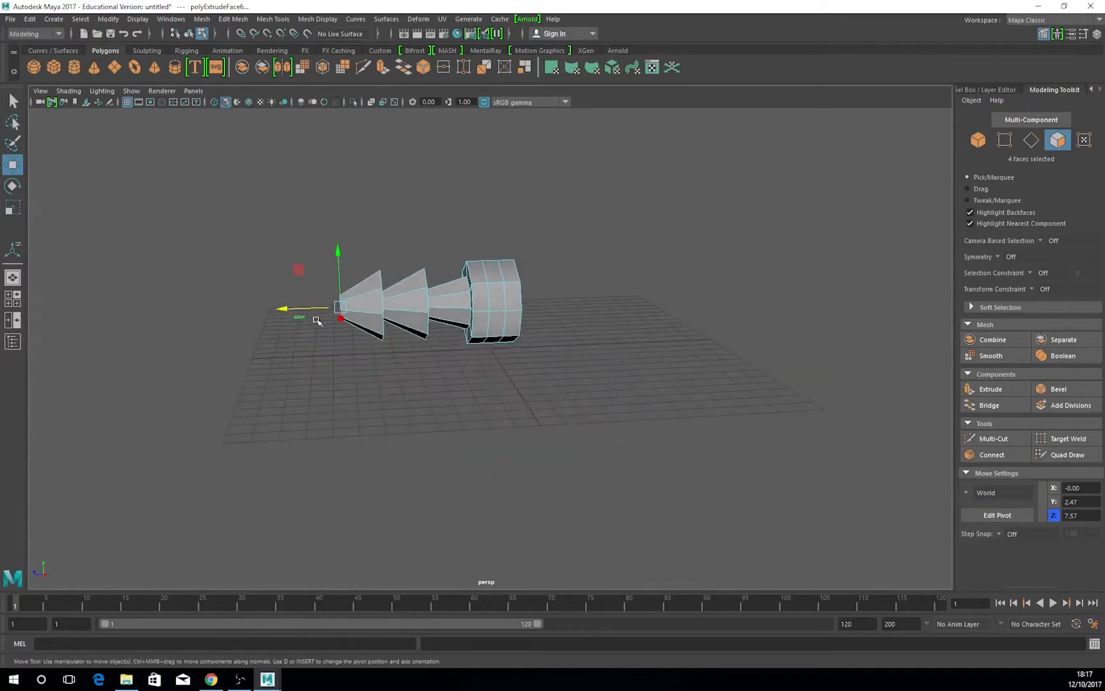
{"action": "left_click_drag", "start_coordinate": [298, 311], "coordinate": [295, 313]}
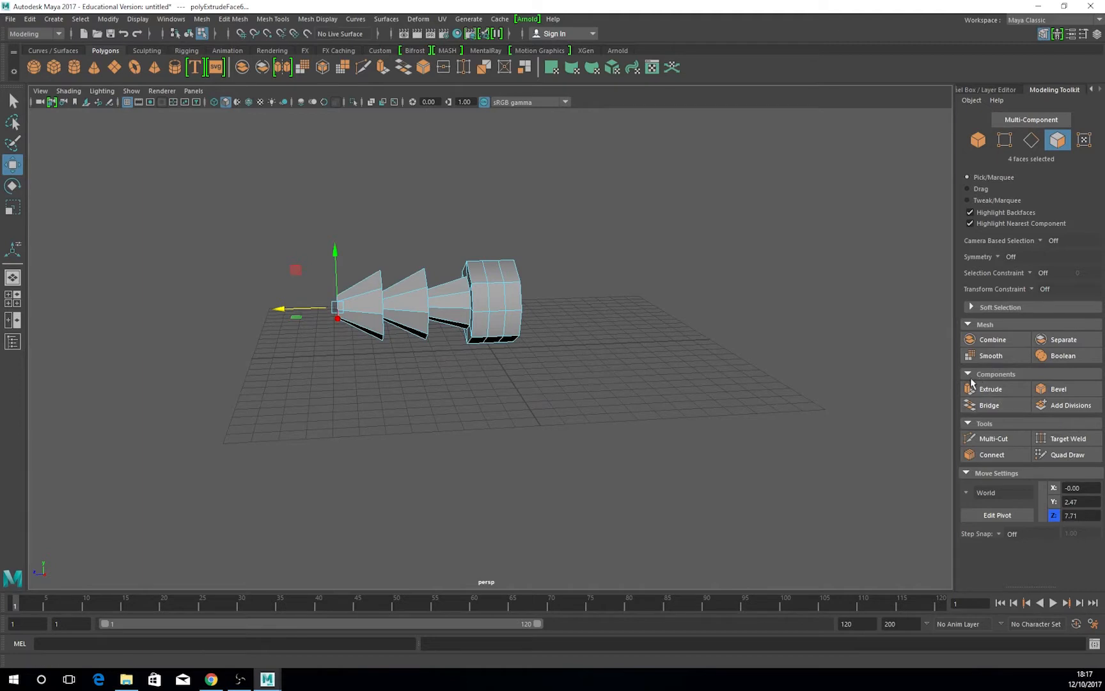
Extrude the front cone's tip faces with an offset of -1 into a wide rim, and extrude that rim with a thickness of 3.5
{"action": "left_click", "coordinate": [998, 388]}
{"action": "left_click", "coordinate": [733, 381]}
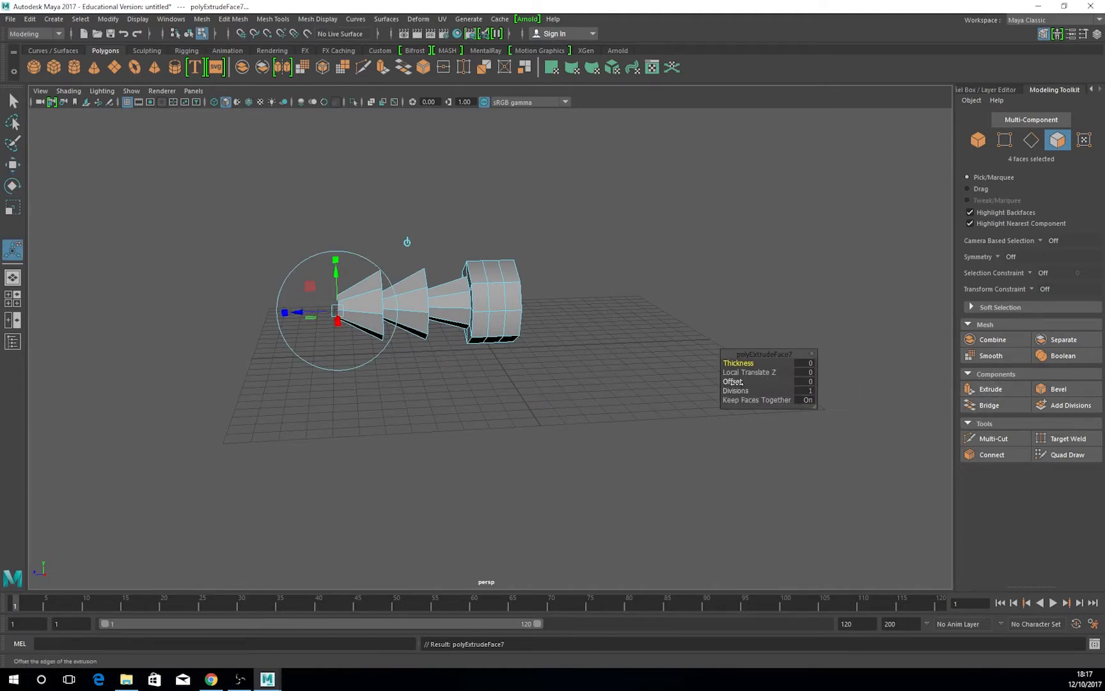
{"action": "middle_click_drag", "start_coordinate": [637, 350], "coordinate": [626, 353]}
{"action": "left_click", "coordinate": [805, 382]}
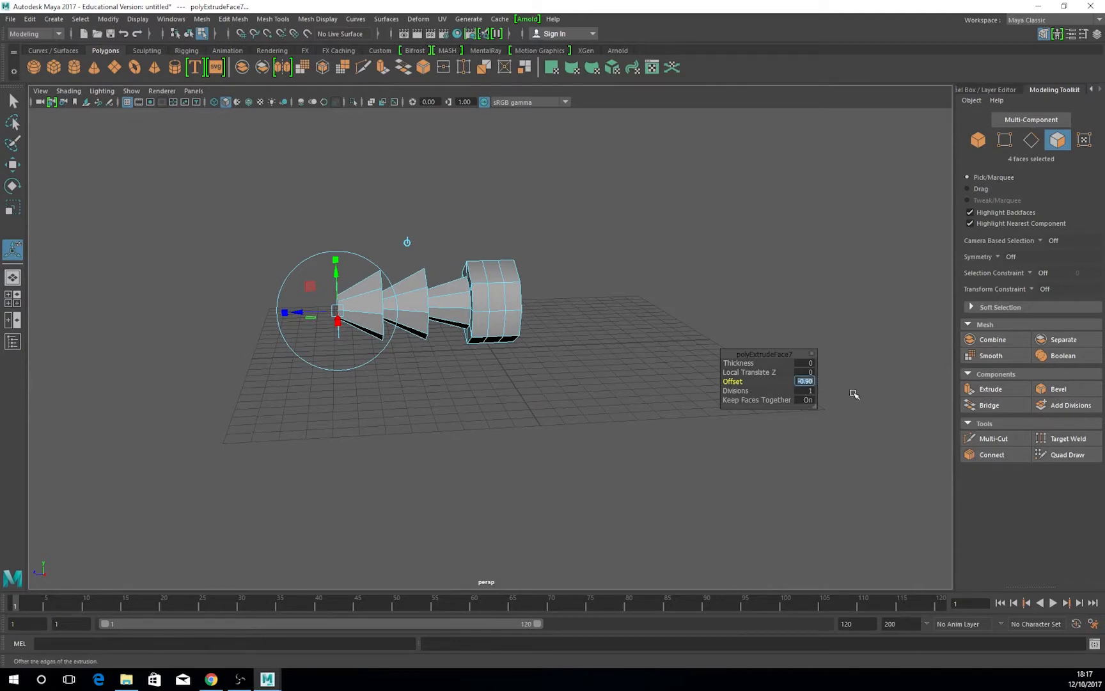
{"action": "key", "text": "Return"}
{"action": "key", "text": "ctrl+e"}
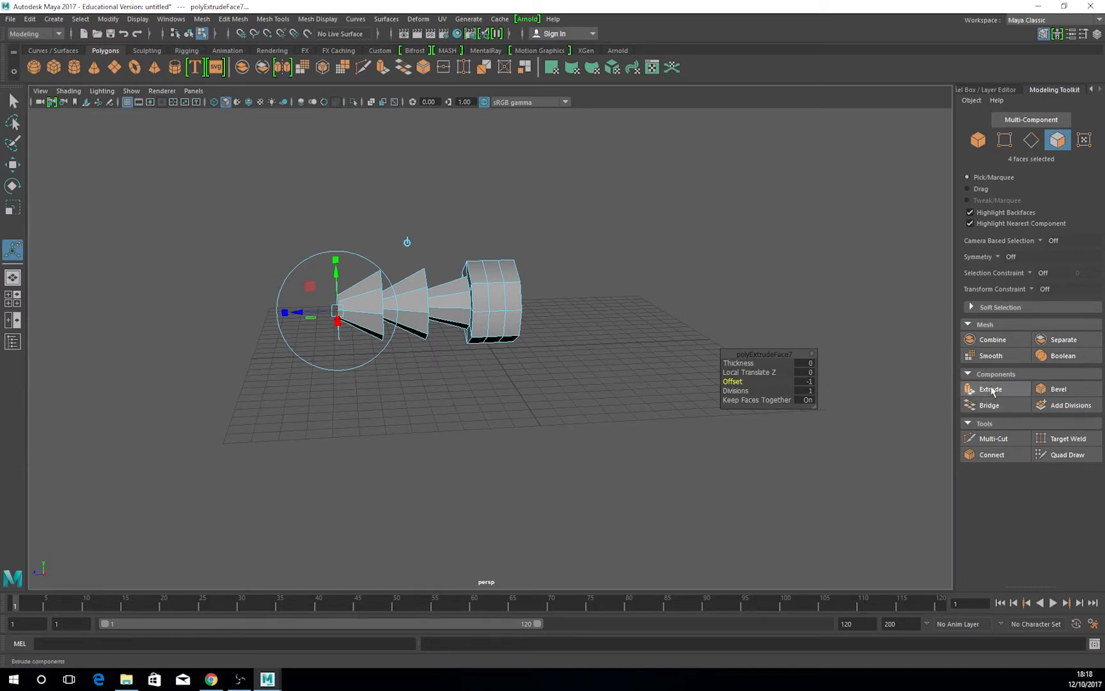
{"action": "middle_click_drag", "start_coordinate": [528, 369], "coordinate": [549, 377]}
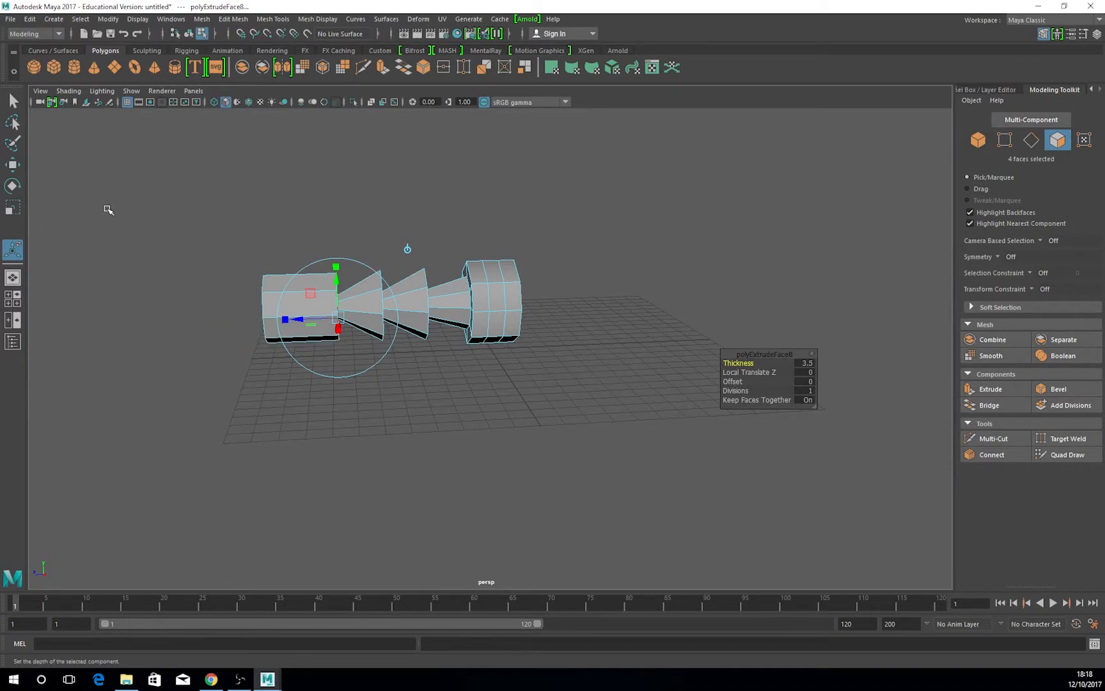
Scale the new section's end faces down uniformly into a cone tip and move them back along Z to about 10.10
{"action": "left_click", "coordinate": [13, 207]}
{"action": "left_click_drag", "start_coordinate": [266, 310], "coordinate": [238, 315]}
{"action": "left_click", "coordinate": [21, 164]}
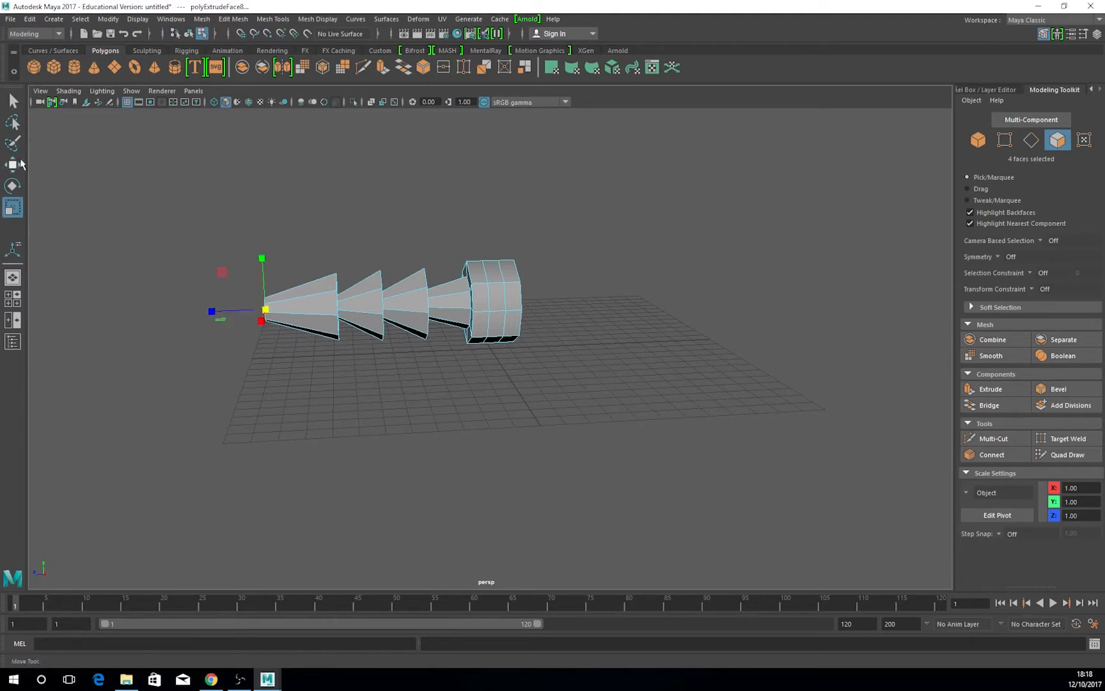
{"action": "left_click", "coordinate": [20, 161]}
{"action": "left_click_drag", "start_coordinate": [204, 315], "coordinate": [227, 312]}
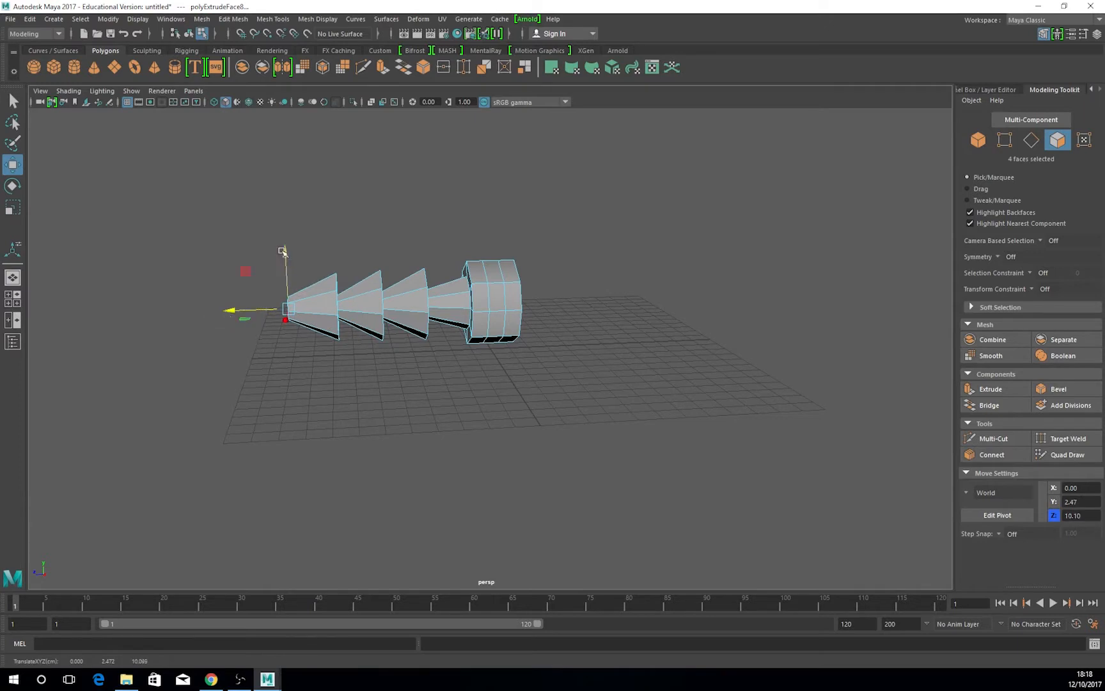
Select all faces of the model and rotate them so the screw stands upright with its drum-shaped head on top
{"action": "left_click_drag", "start_coordinate": [209, 175], "coordinate": [688, 368]}
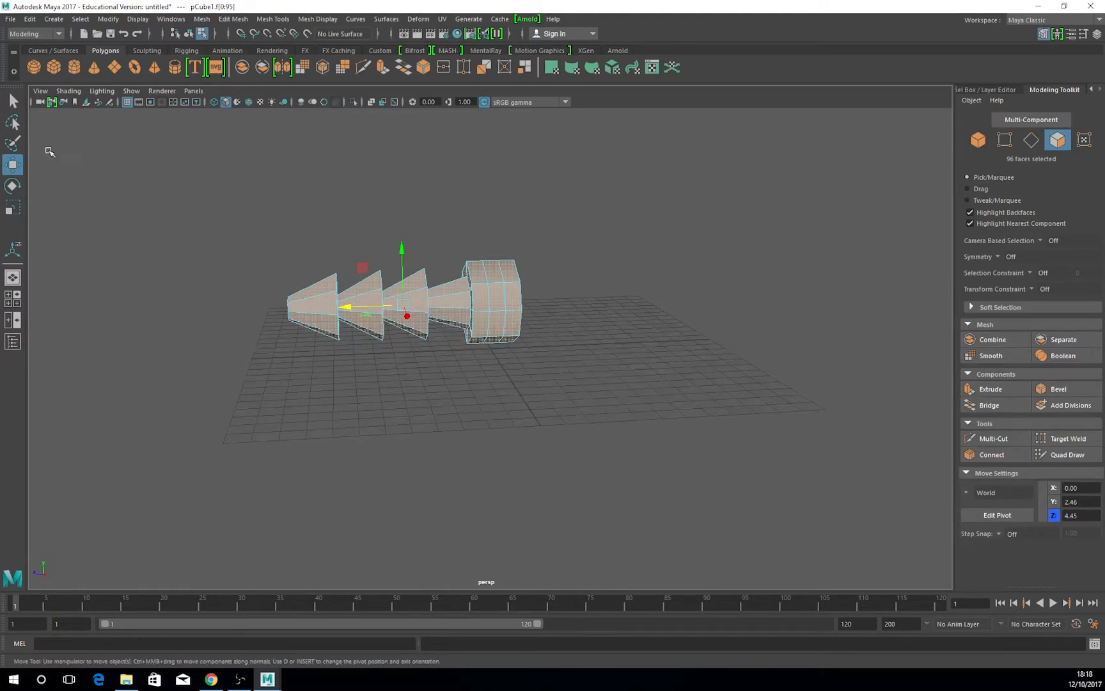
{"action": "left_click", "coordinate": [13, 186]}
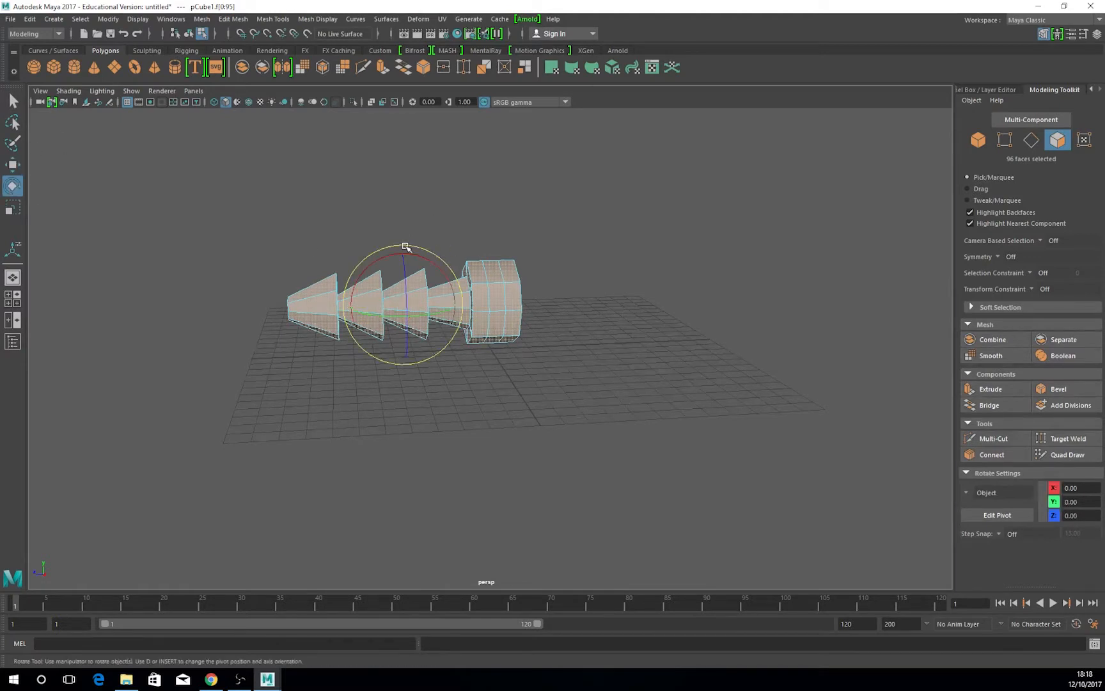
{"action": "left_click_drag", "start_coordinate": [404, 249], "coordinate": [401, 246]}
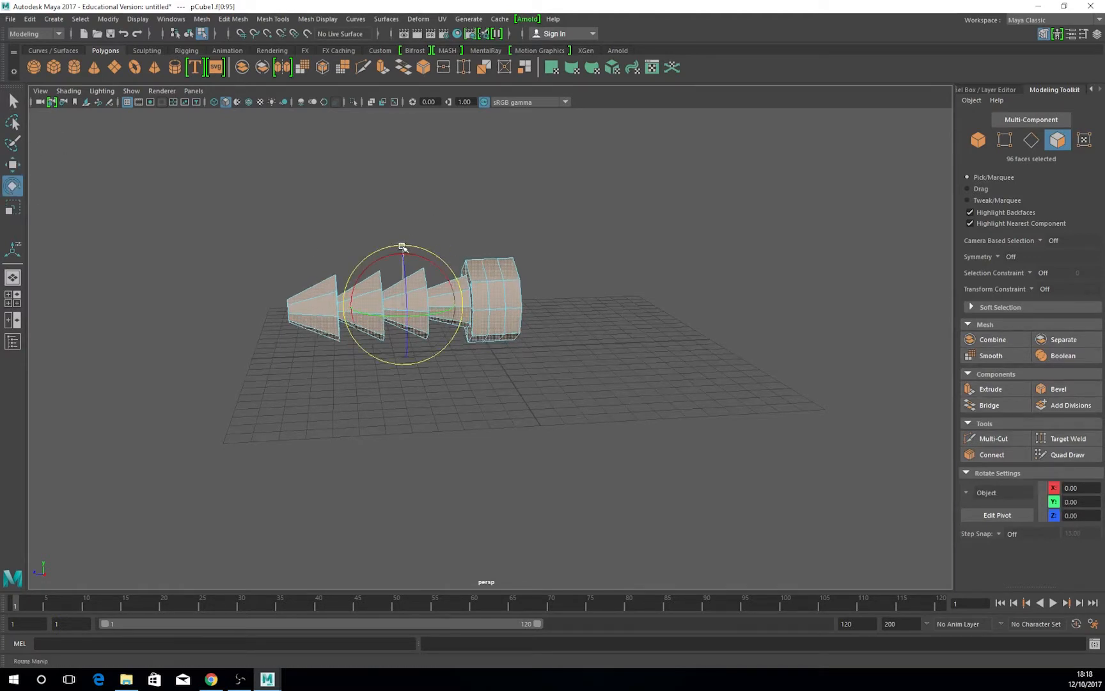
{"action": "left_click_drag", "start_coordinate": [411, 263], "coordinate": [432, 306]}
{"action": "left_click", "coordinate": [13, 167]}
{"action": "left_click_drag", "start_coordinate": [307, 293], "coordinate": [342, 302], "text": "alt"}
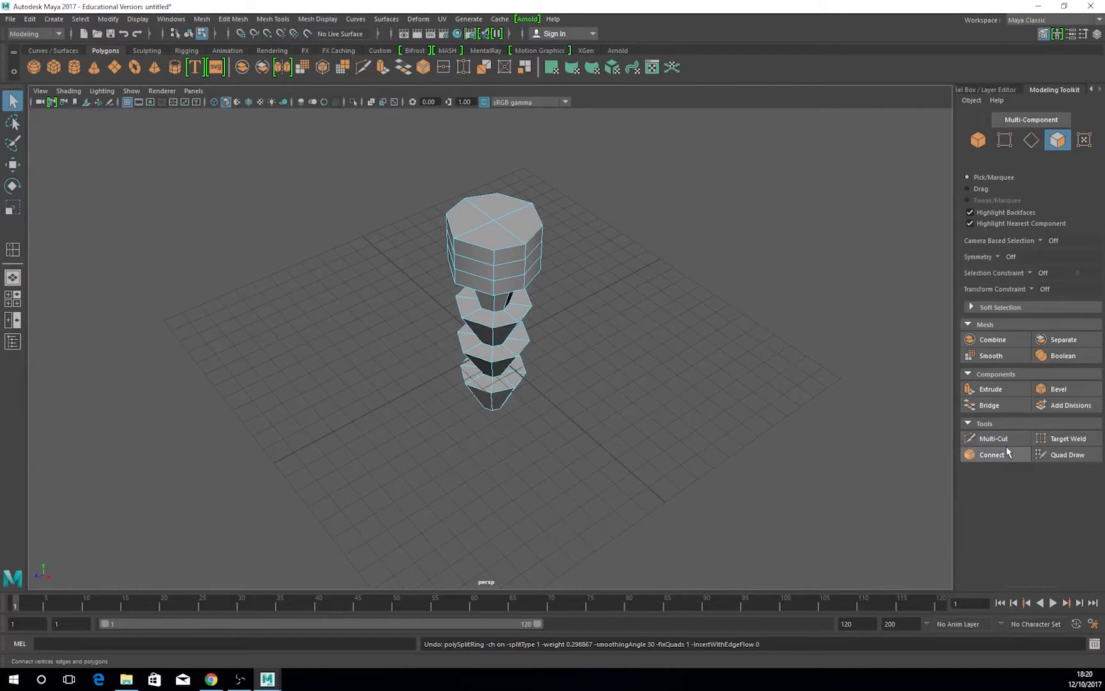
Multi-Cut a straight edge across the head's top face, parallel to and just beside one of its centre lines
{"action": "left_click", "coordinate": [1008, 446]}
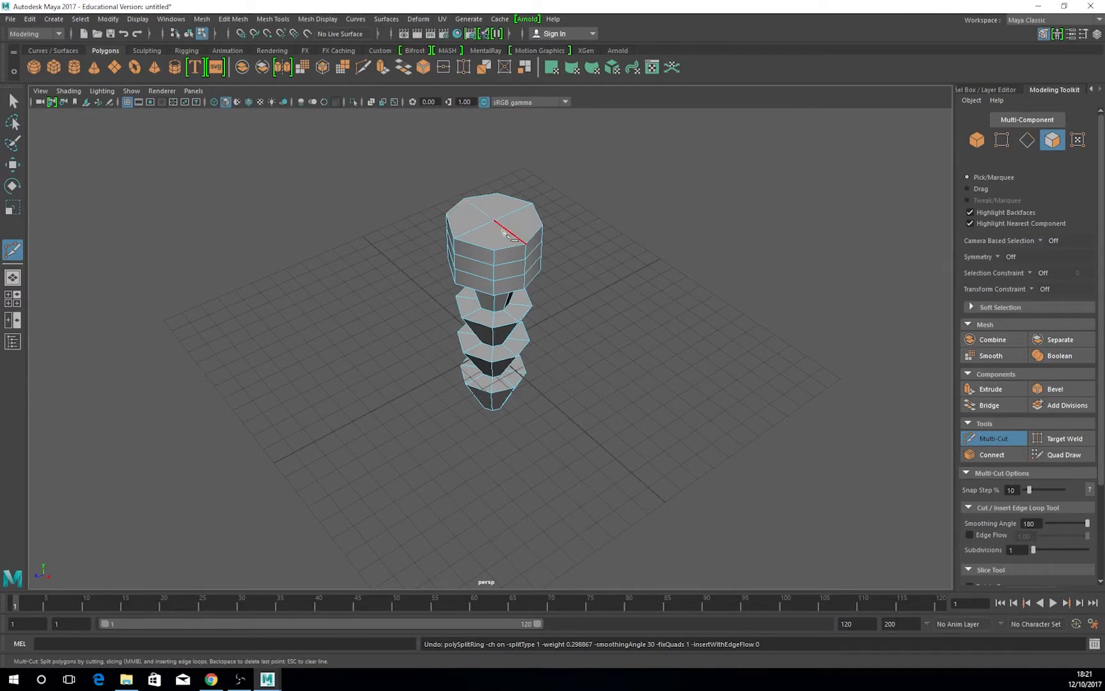
{"action": "right_click_drag", "start_coordinate": [504, 233], "coordinate": [582, 350], "text": "alt"}
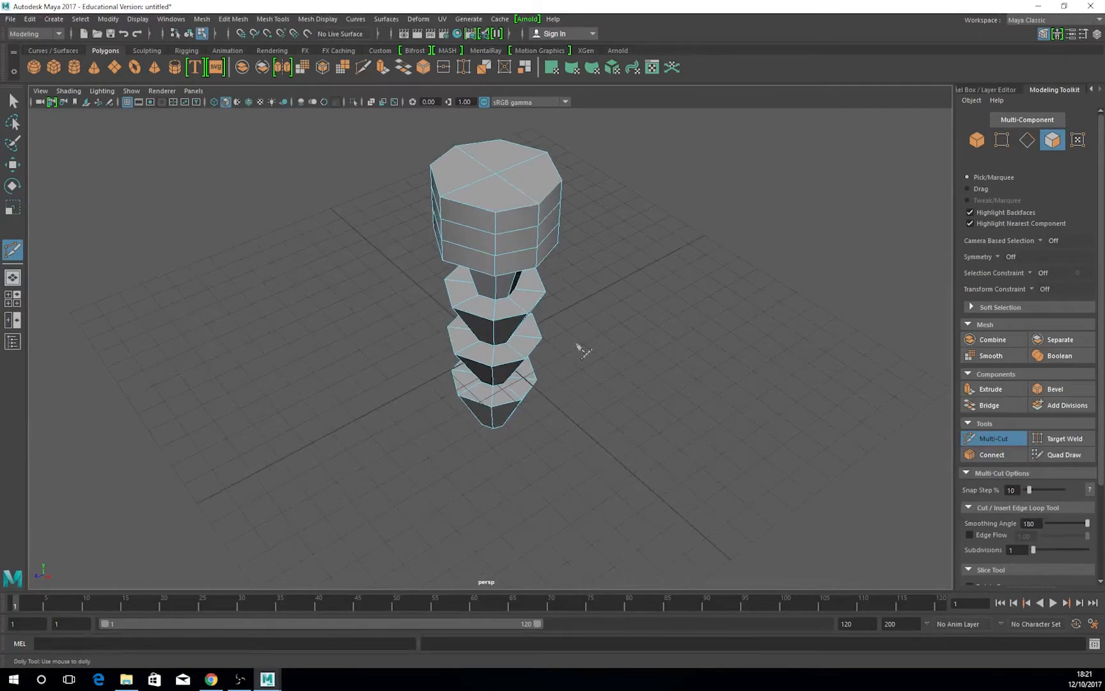
{"action": "left_click_drag", "start_coordinate": [610, 335], "coordinate": [599, 348], "text": "alt"}
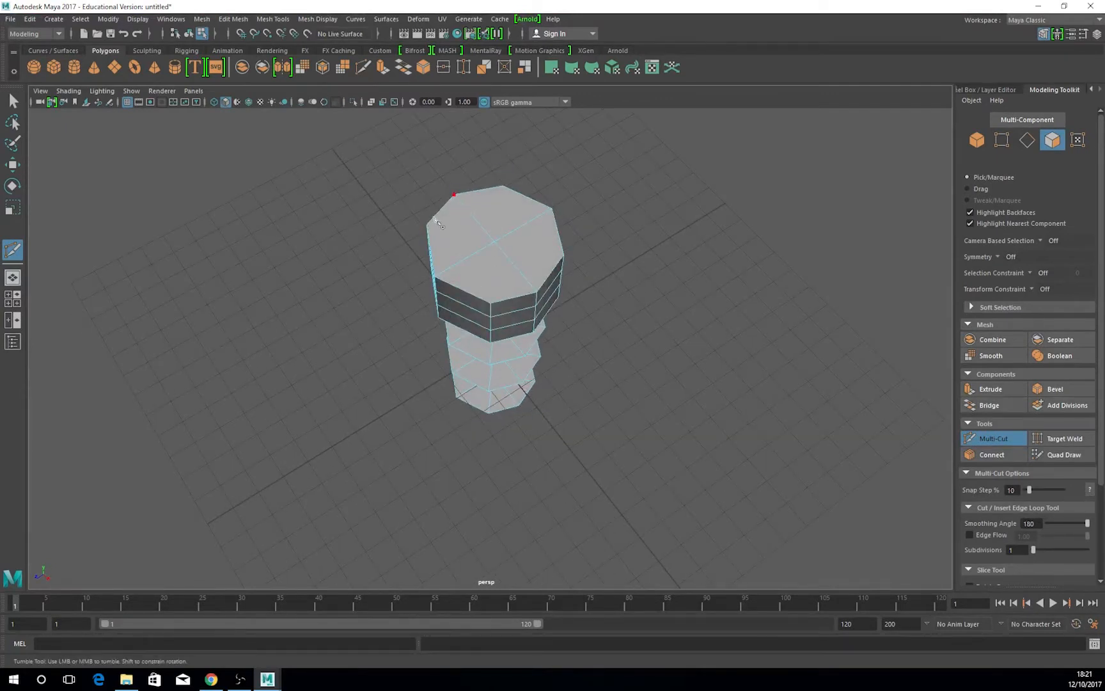
{"action": "left_click", "coordinate": [448, 202]}
{"action": "left_click", "coordinate": [529, 295]}
{"action": "key", "text": "ctrl+z"}
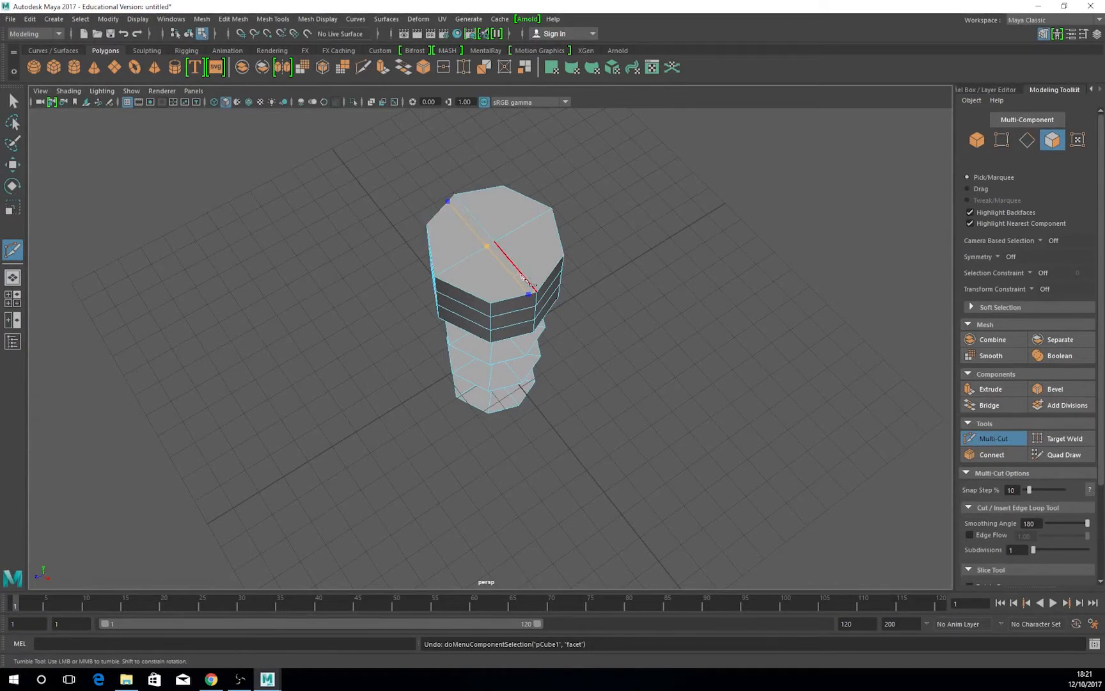
{"action": "right_click", "coordinate": [492, 226]}
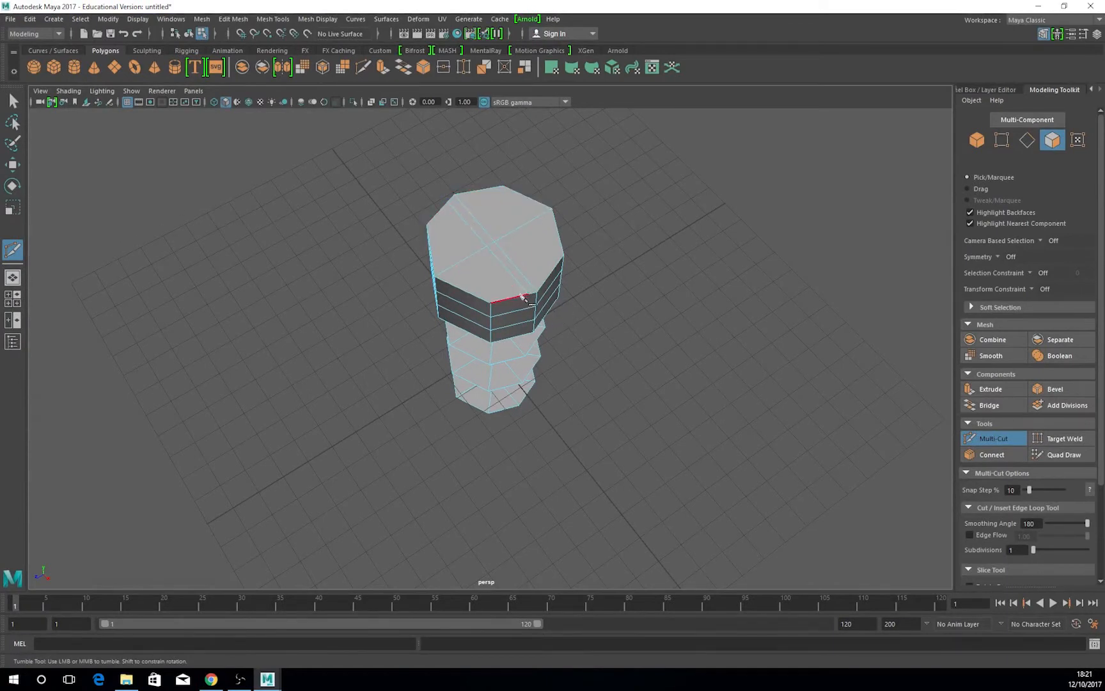
Cut a matching parallel edge across the head's top on the other side of the same centre line
{"action": "left_click", "coordinate": [465, 195]}
{"action": "left_click", "coordinate": [541, 289]}
{"action": "key", "text": "ctrl+z"}
{"action": "left_click", "coordinate": [545, 289]}
{"action": "key", "text": "Return"}
Cut two parallel edges across the head's top, one on each side of the crossing centre line, to outline a cross
{"action": "left_click", "coordinate": [432, 256]}
{"action": "left_click_drag", "start_coordinate": [587, 362], "coordinate": [661, 370], "text": "alt"}
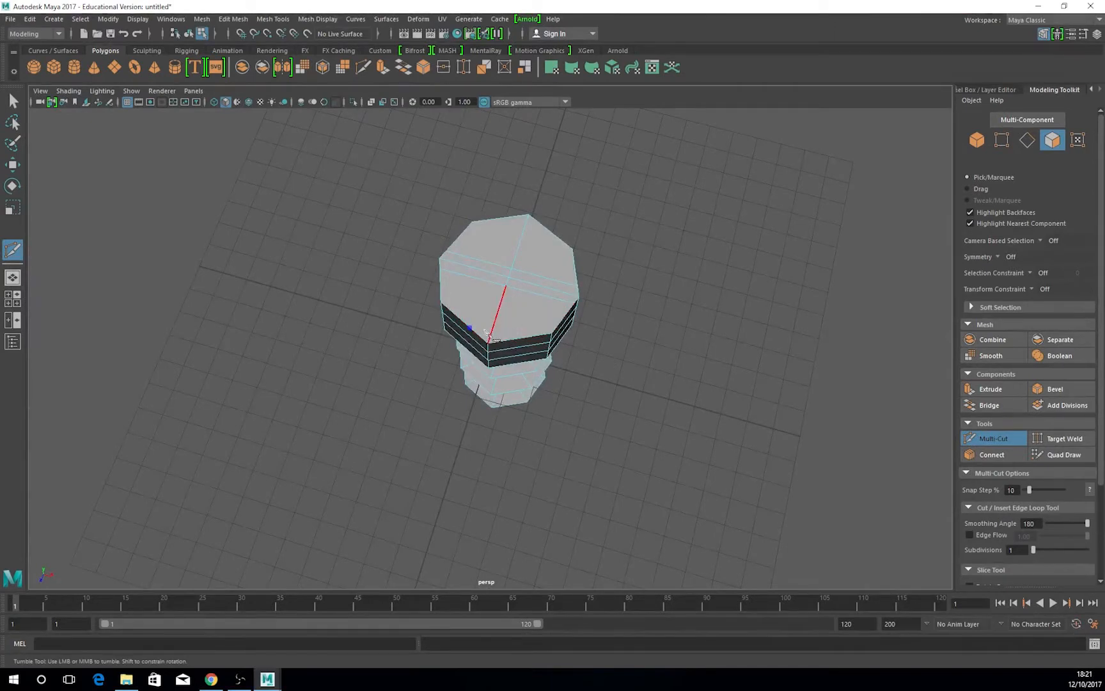
{"action": "left_click", "coordinate": [480, 336]}
{"action": "left_click", "coordinate": [519, 216]}
{"action": "right_click", "coordinate": [539, 232]}
{"action": "left_click", "coordinate": [538, 220]}
{"action": "left_click", "coordinate": [497, 342]}
{"action": "right_click", "coordinate": [543, 275]}
Cut short edges across the ends of two neighbouring arms of the cross, slightly inside the head's rim
{"action": "left_click", "coordinate": [483, 327]}
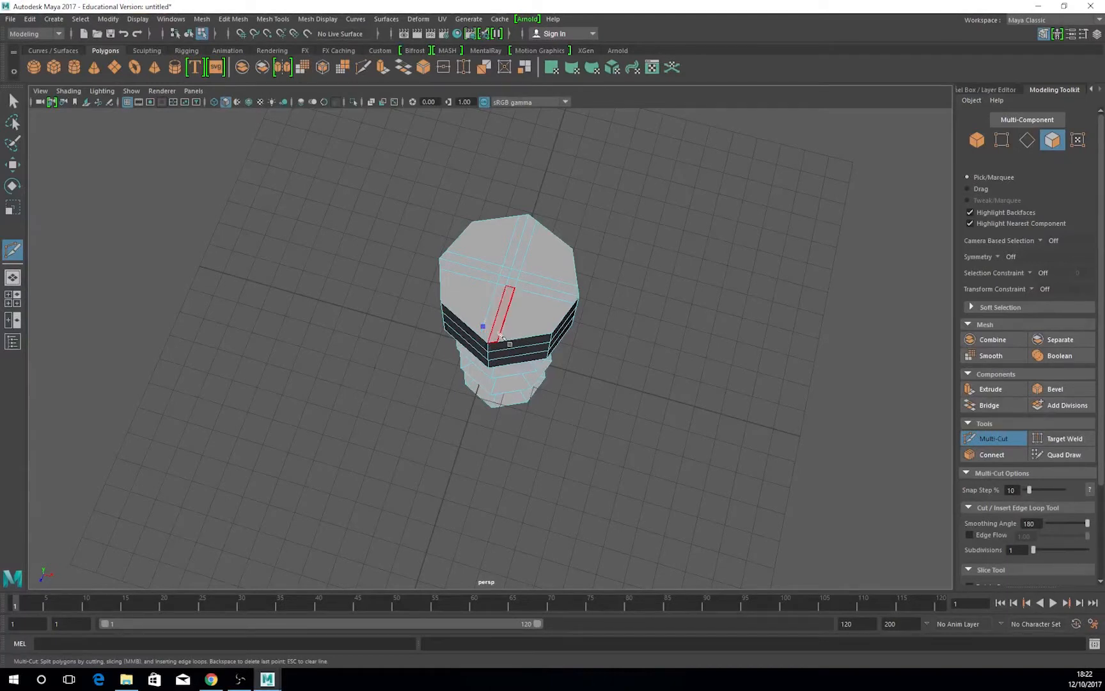
{"action": "left_click", "coordinate": [491, 333]}
{"action": "left_click", "coordinate": [501, 332]}
{"action": "key", "text": "Escape"}
{"action": "left_click", "coordinate": [564, 300]}
{"action": "left_click", "coordinate": [571, 295]}
{"action": "key", "text": "Escape"}
Cut short closing edges across the ends of the remaining two arms of the cross, slightly inside the rim
{"action": "left_click", "coordinate": [454, 254]}
{"action": "left_click", "coordinate": [450, 272]}
{"action": "right_click", "coordinate": [480, 273]}
{"action": "left_click", "coordinate": [515, 226]}
{"action": "key", "text": "ctrl+z"}
{"action": "left_click", "coordinate": [517, 226]}
{"action": "left_click", "coordinate": [525, 225]}
{"action": "left_click", "coordinate": [533, 230]}
{"action": "key", "text": "Escape"}
Select the twelve faces forming the cross on the head's top and extrude them inward with a thickness of -0.5
{"action": "right_click_drag", "start_coordinate": [644, 282], "coordinate": [641, 309]}
{"action": "left_click", "coordinate": [14, 101]}
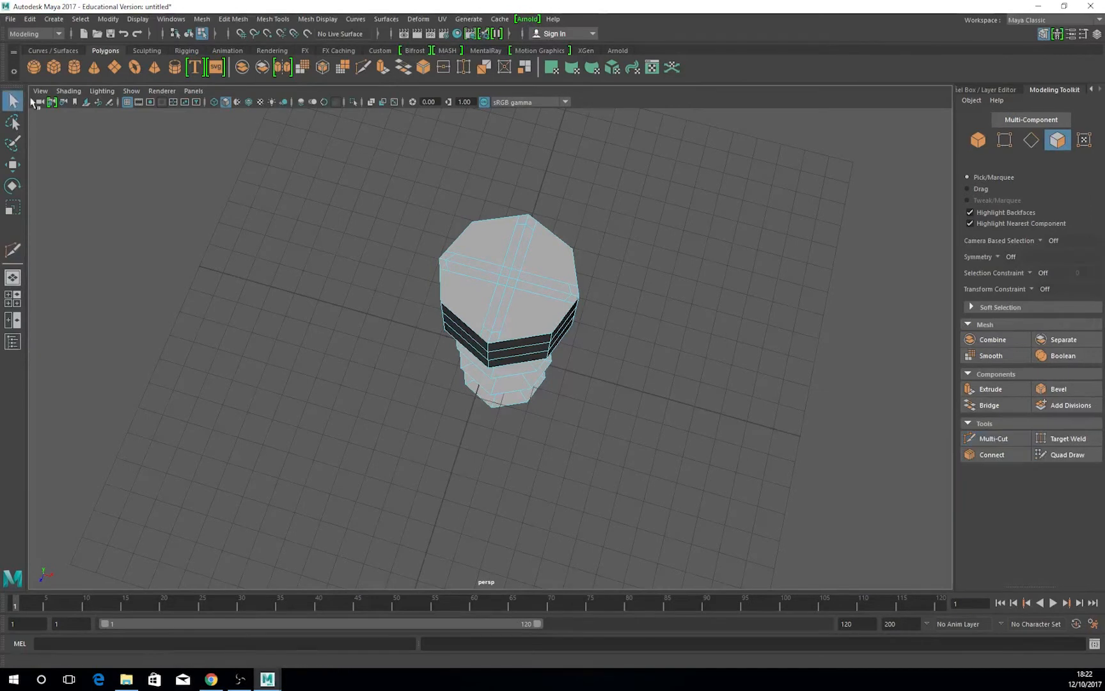
{"action": "left_click", "coordinate": [540, 283]}
{"action": "left_click", "coordinate": [512, 283], "text": "shift"}
{"action": "left_click", "coordinate": [510, 283], "text": "shift"}
{"action": "left_click", "coordinate": [503, 280], "text": "shift"}
{"action": "left_click", "coordinate": [506, 270], "text": "shift"}
{"action": "left_click", "coordinate": [520, 259], "text": "shift"}
{"action": "left_click", "coordinate": [486, 276], "text": "shift"}
{"action": "left_click", "coordinate": [494, 314], "text": "shift"}
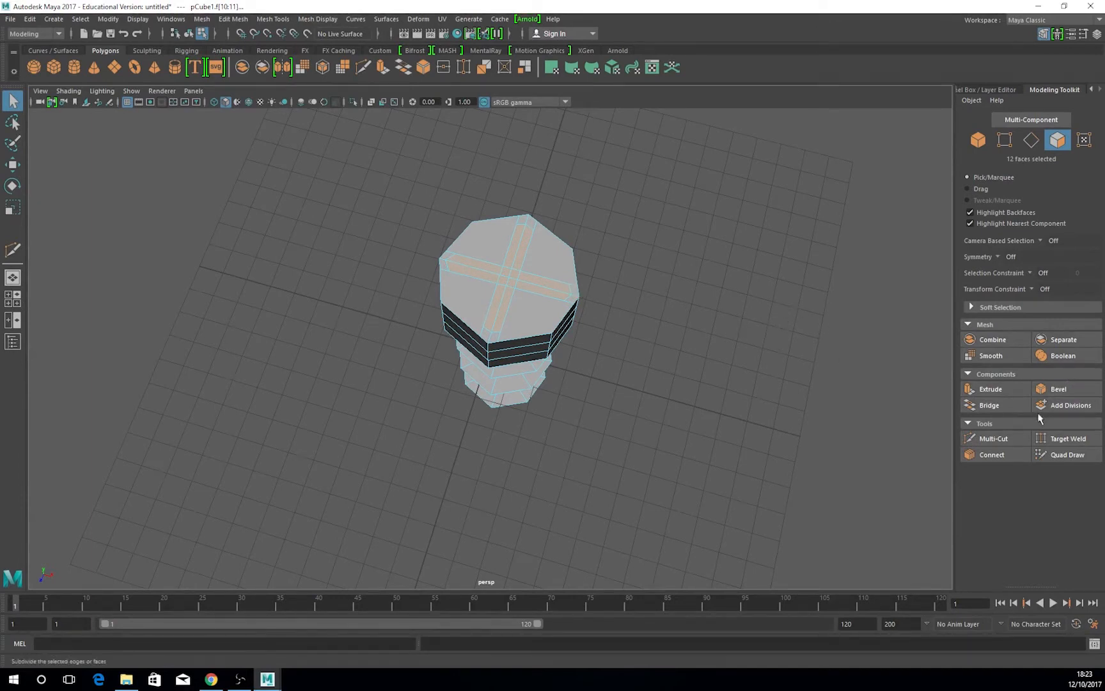
{"action": "left_click", "coordinate": [1011, 387]}
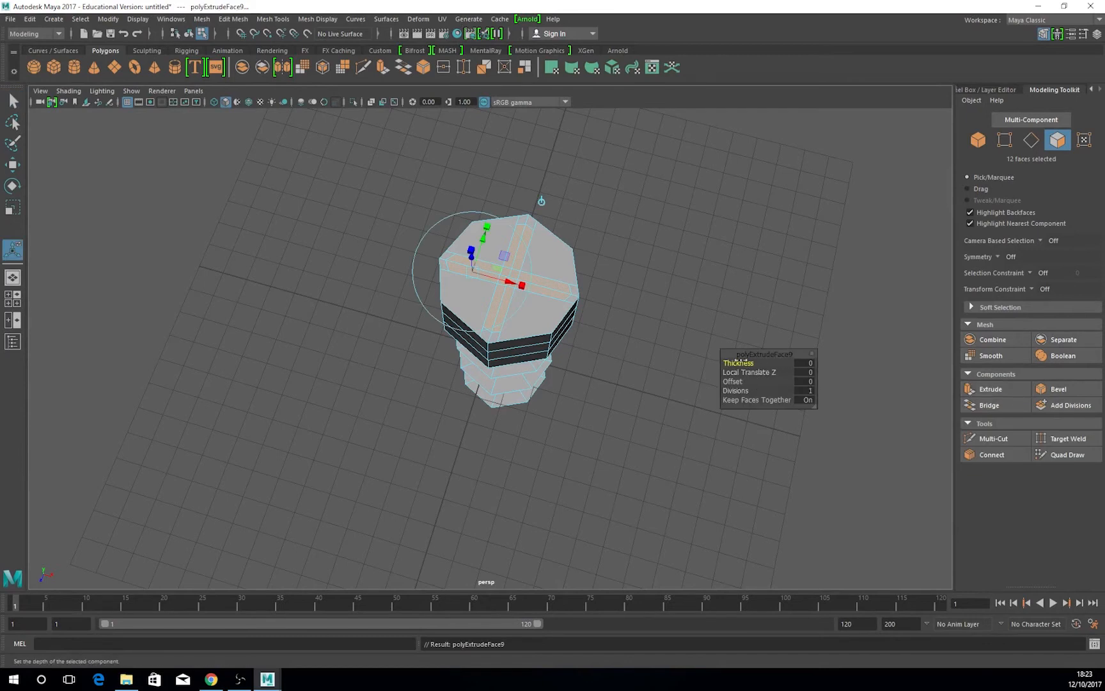
{"action": "middle_click_drag", "start_coordinate": [656, 354], "coordinate": [651, 355]}
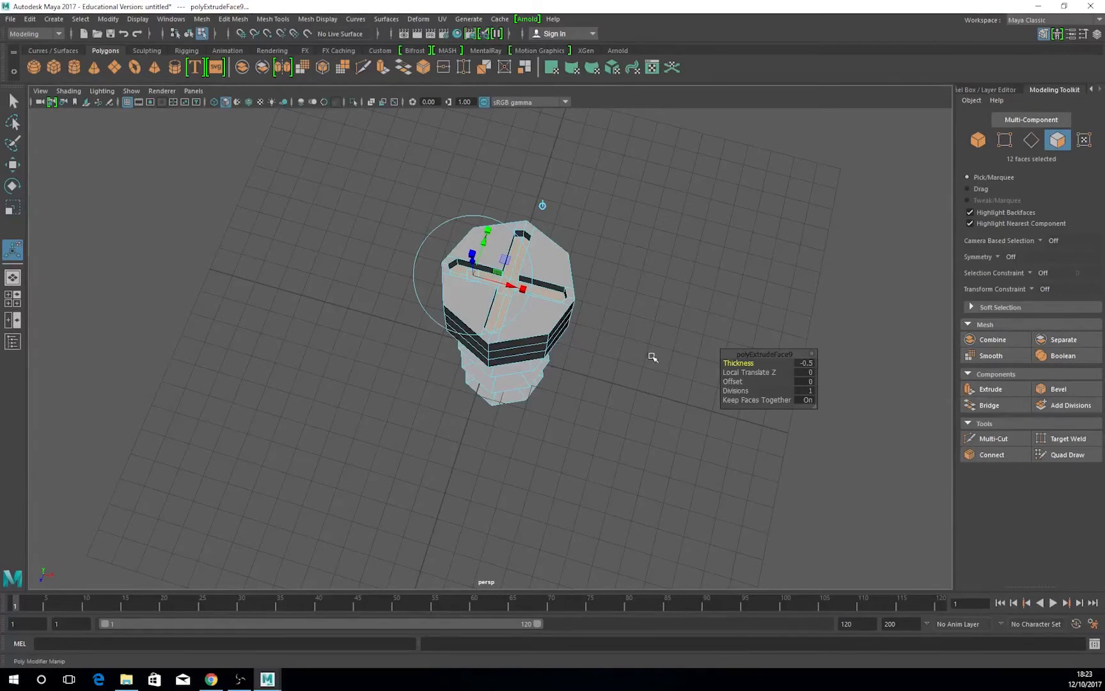
{"action": "left_click_drag", "start_coordinate": [584, 363], "coordinate": [658, 334], "text": "alt"}
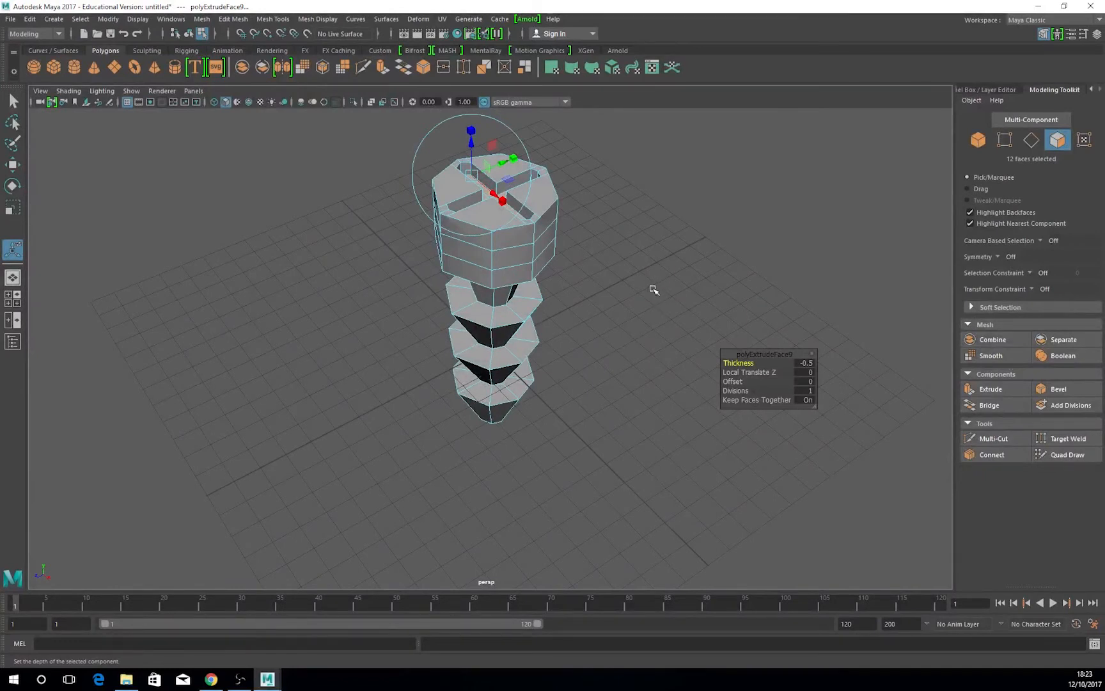
Clear the face selection and inspect the finished screw from another side
{"action": "left_click", "coordinate": [667, 195]}
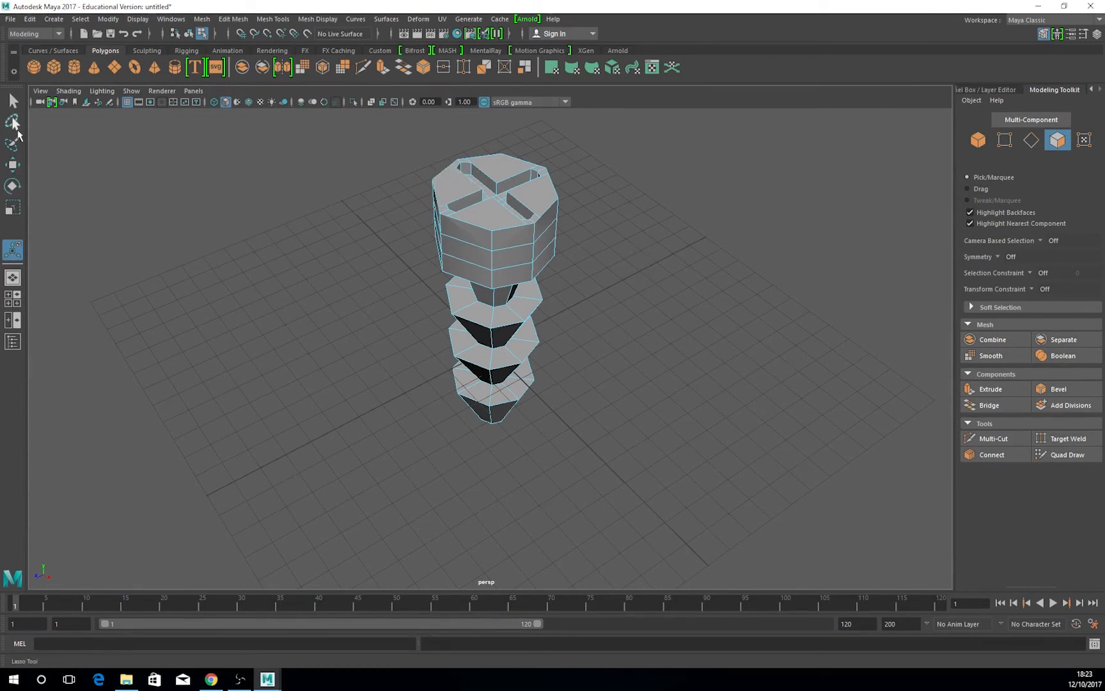
{"action": "left_click", "coordinate": [12, 100]}
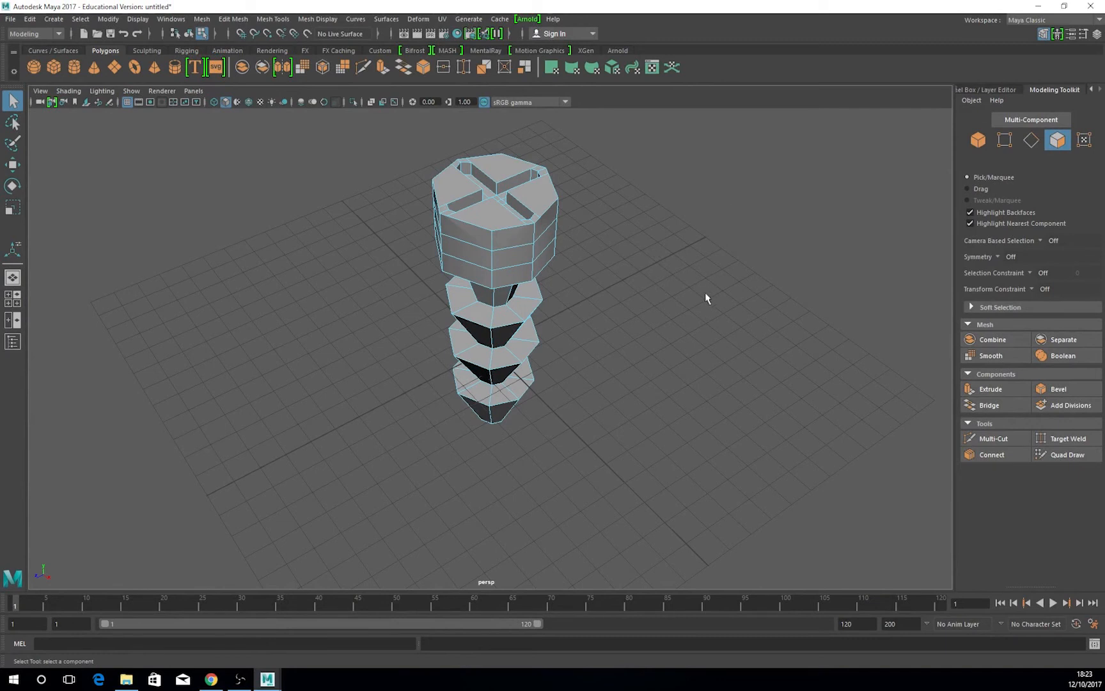
{"action": "left_click_drag", "start_coordinate": [712, 325], "coordinate": [379, 329], "text": "alt"}
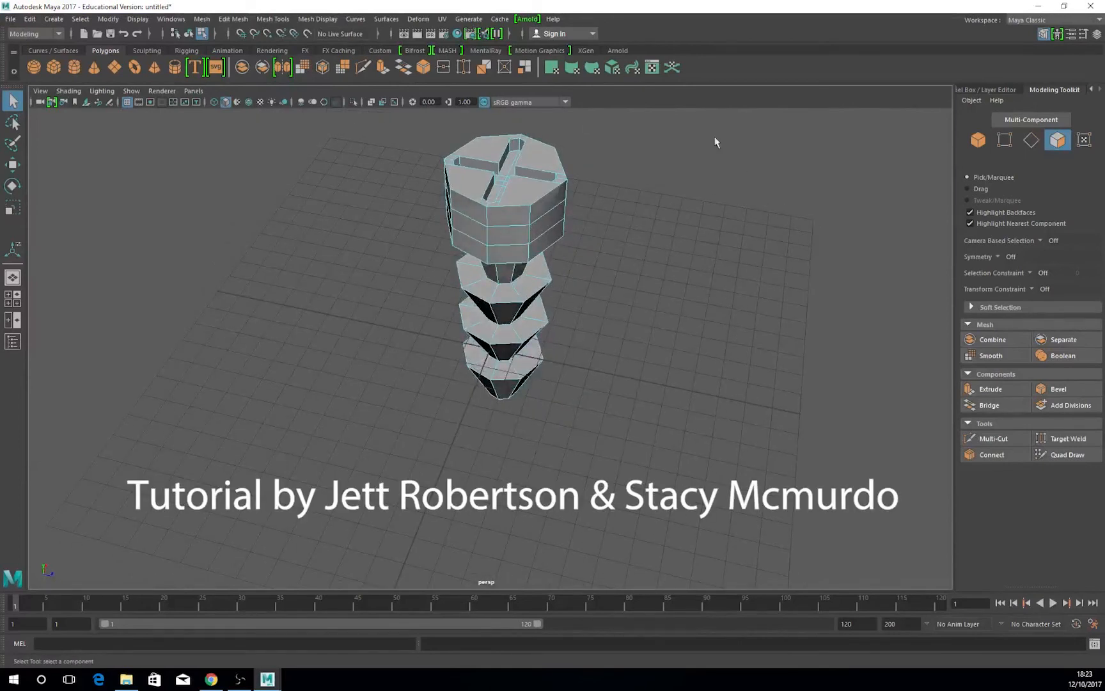